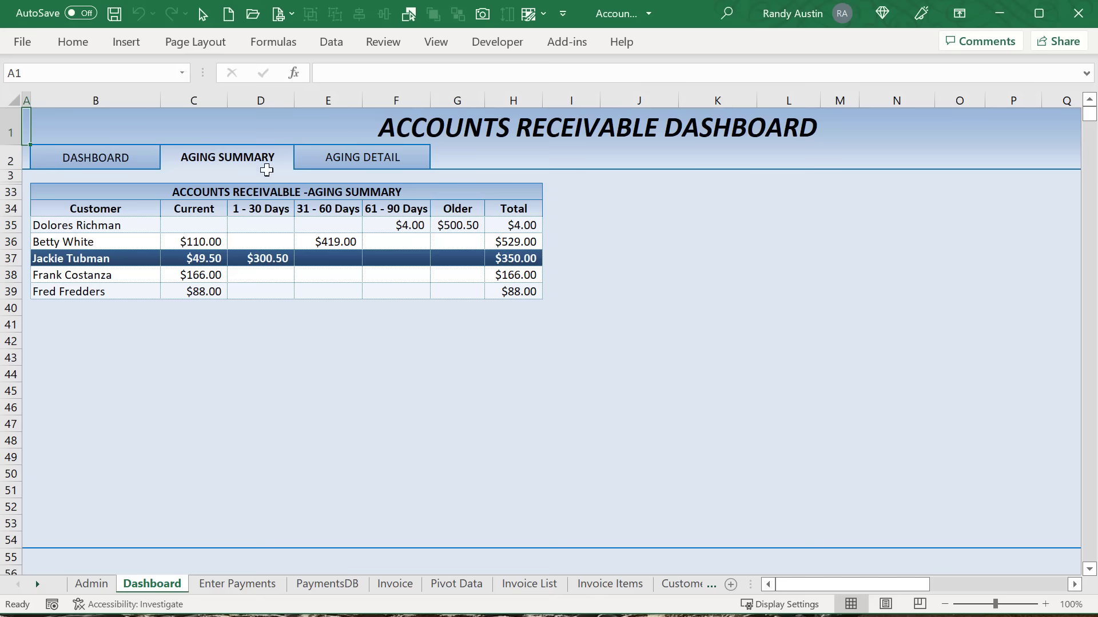
View the aging detail for Current Balances and for 31 - 60 Days, and return to the main dashboard view
left_click(333, 164)
left_click(133, 163)
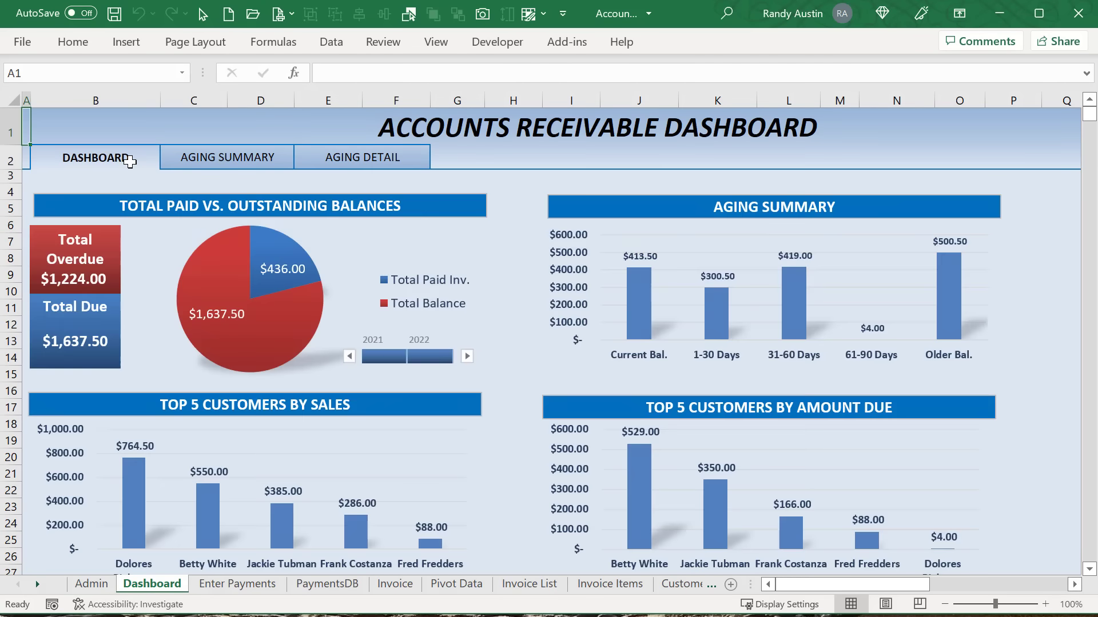
left_click(317, 160)
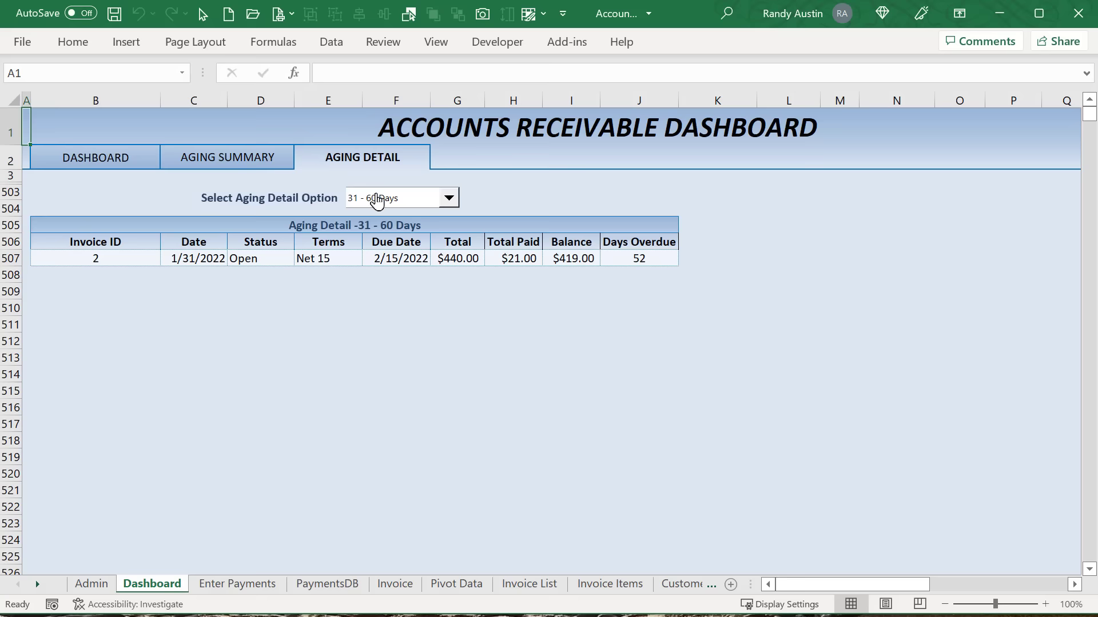
left_click(448, 200)
left_click(423, 216)
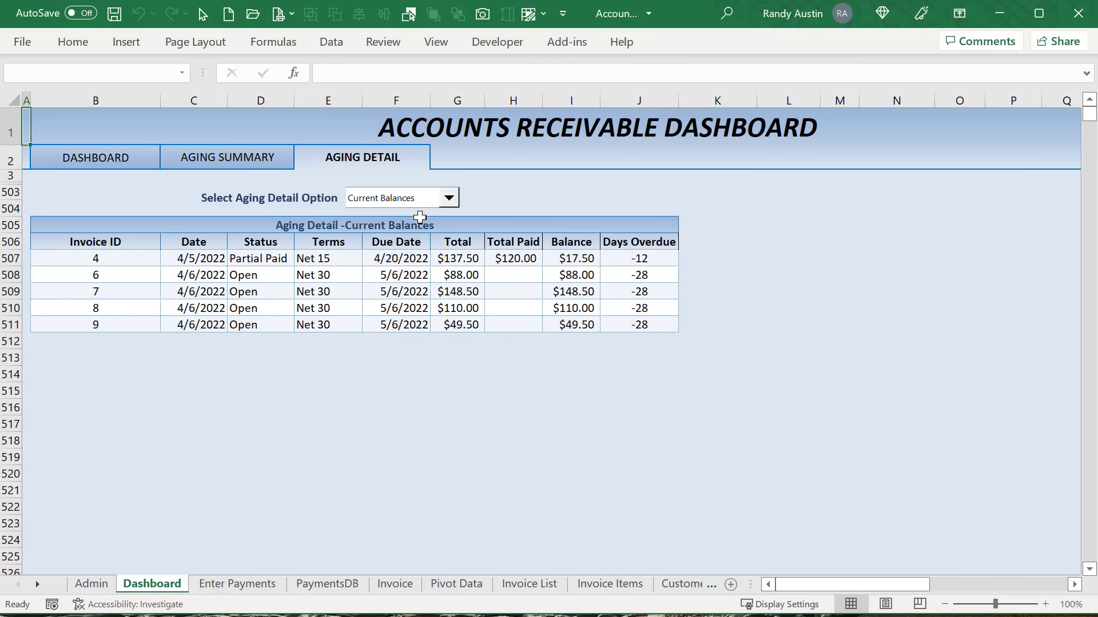
left_click(448, 198)
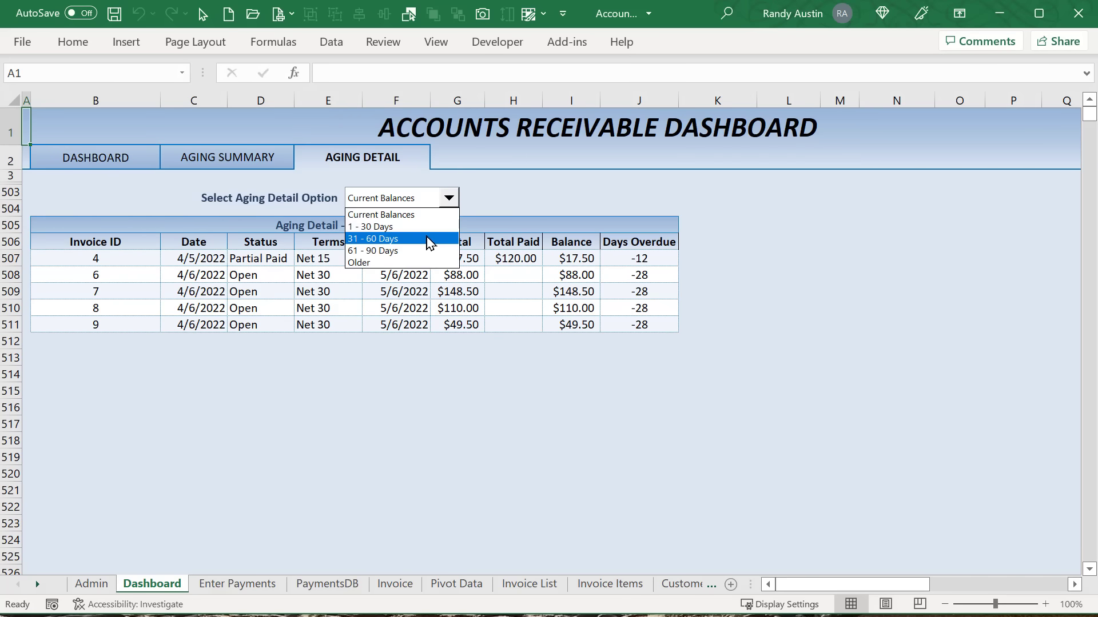
left_click(428, 239)
left_click(149, 151)
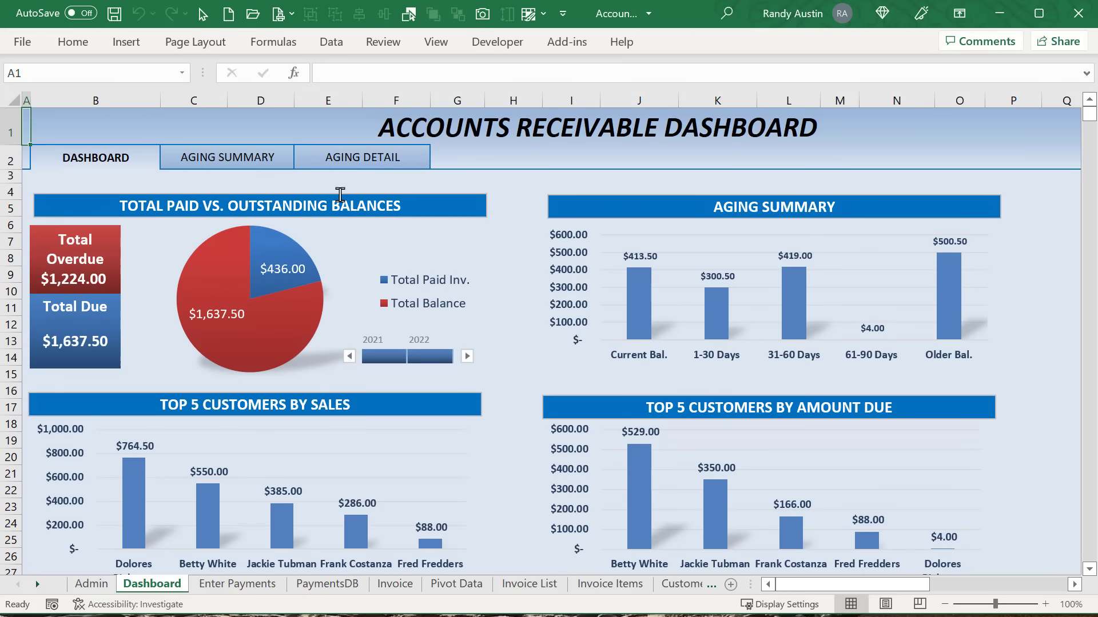
Open the aging details of the Current Bal. and Older columns from the Aging Summary chart, returning to the dashboard view each time
left_click(650, 327)
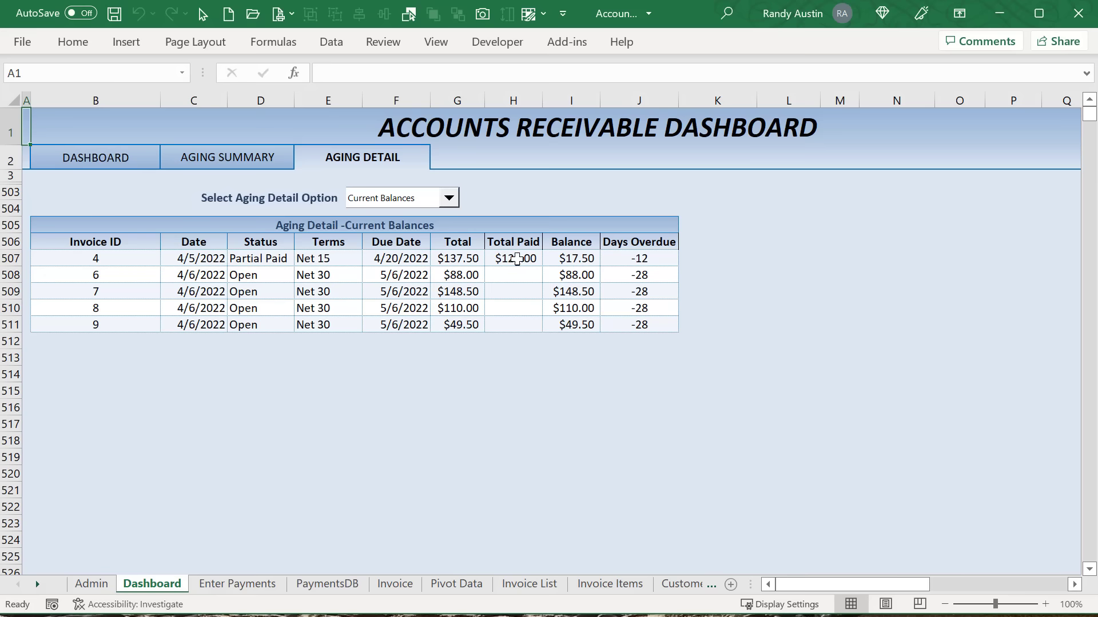
left_click(68, 171)
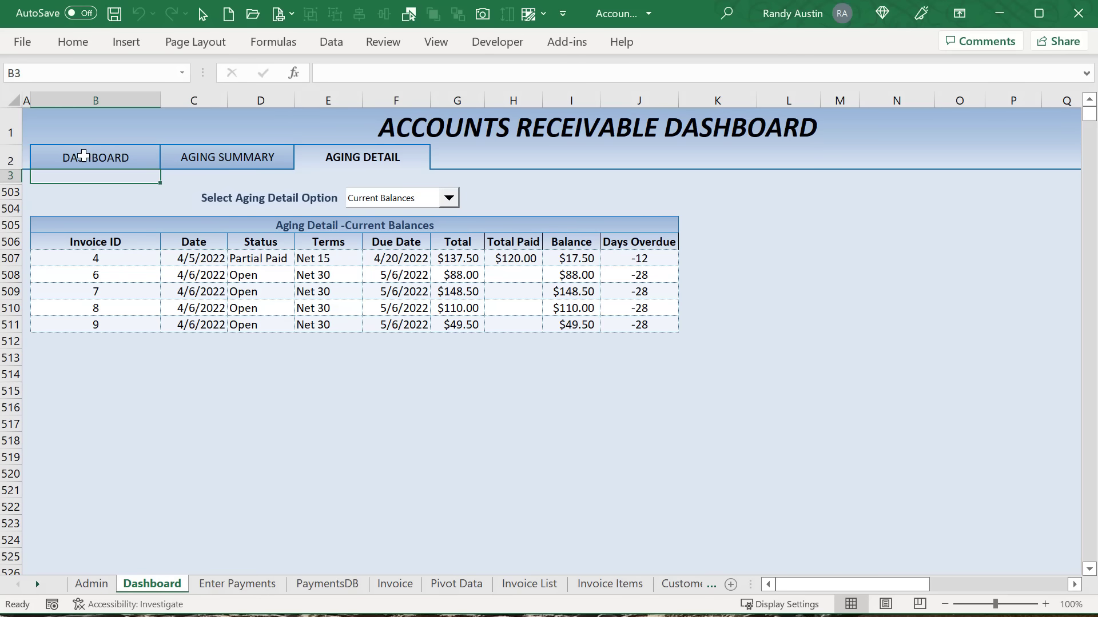
left_click(79, 155)
left_click(952, 309)
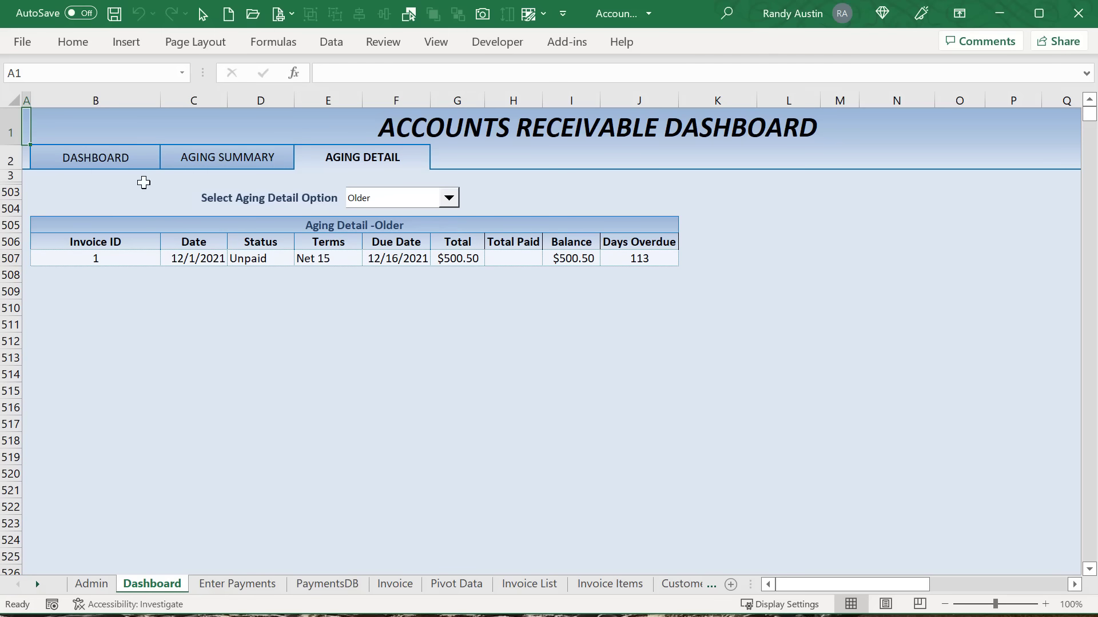
left_click(118, 156)
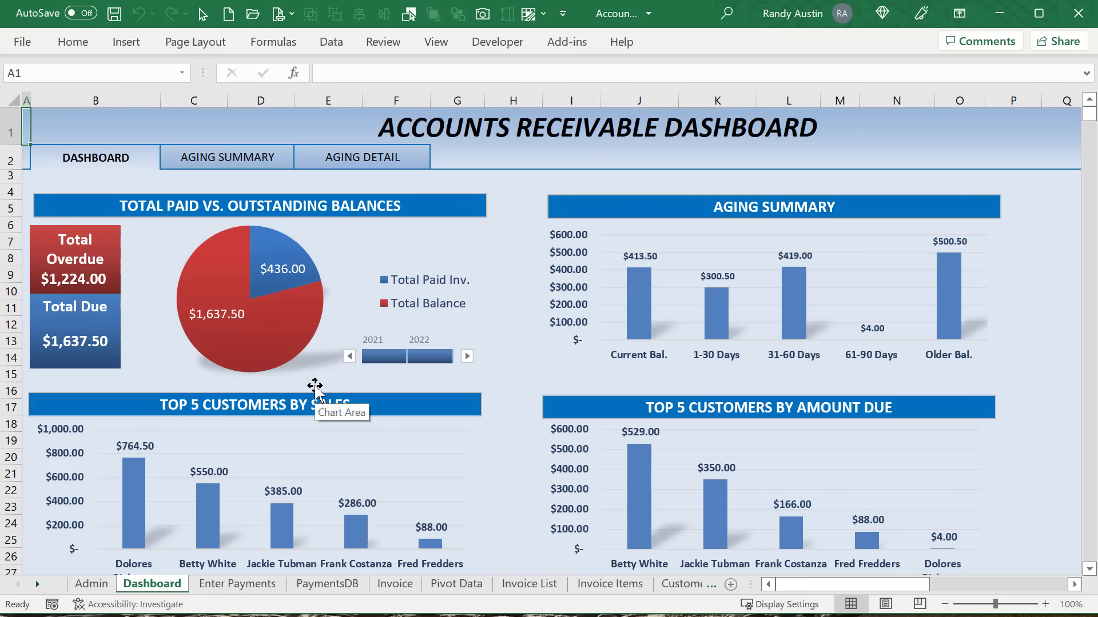
Open the Invoice sheet and examine the invoice's customer, date, status, terms and due date fields
left_click(396, 584)
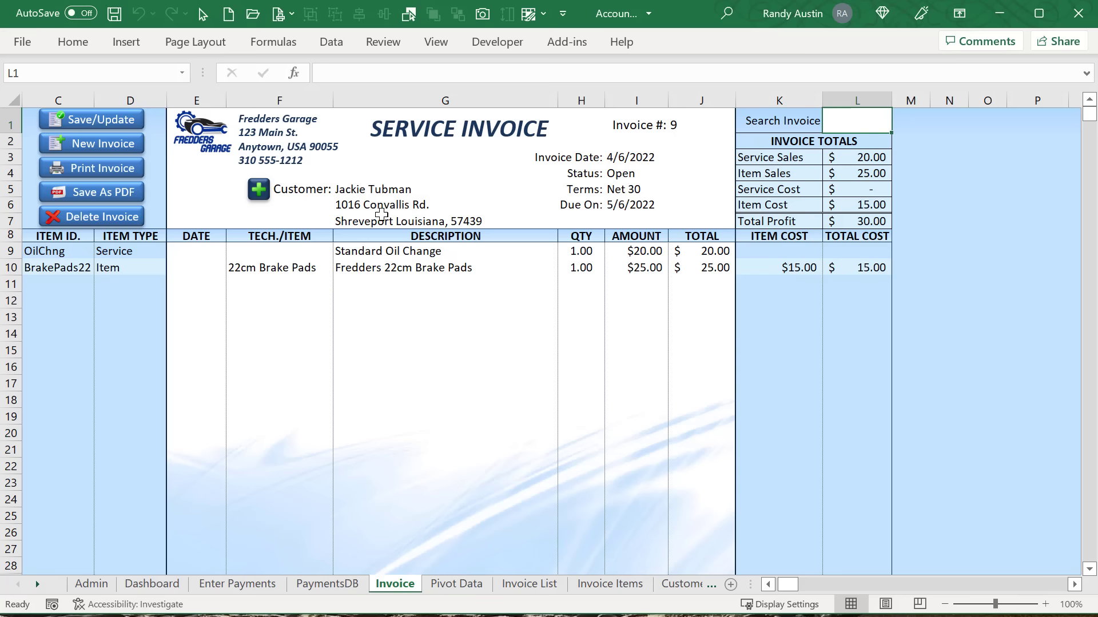
left_click(395, 181)
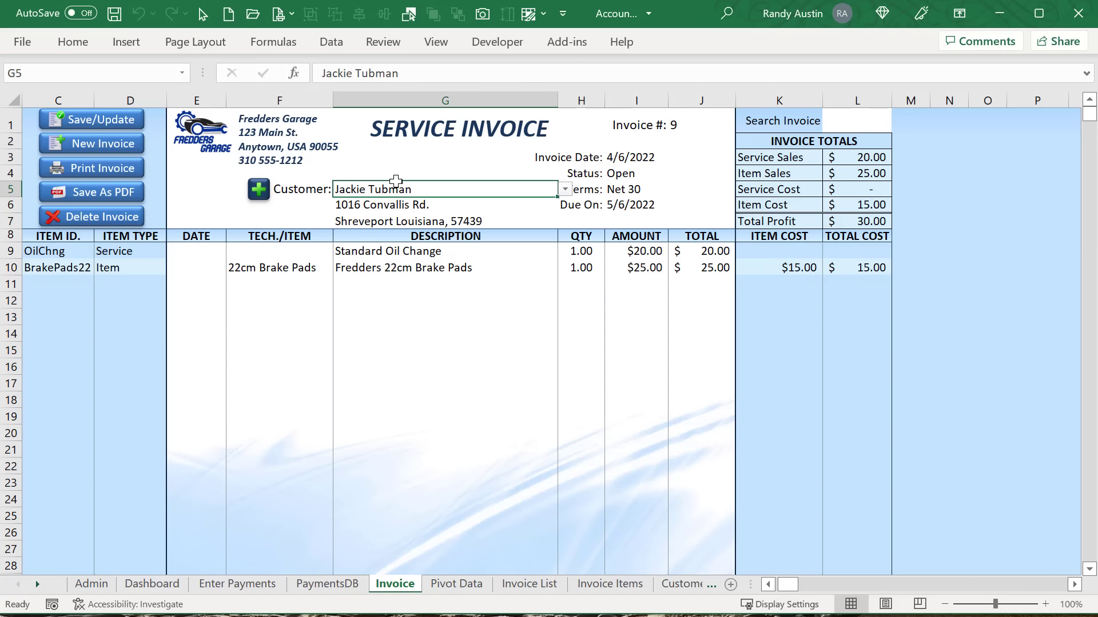
left_click(652, 157)
left_click(647, 178)
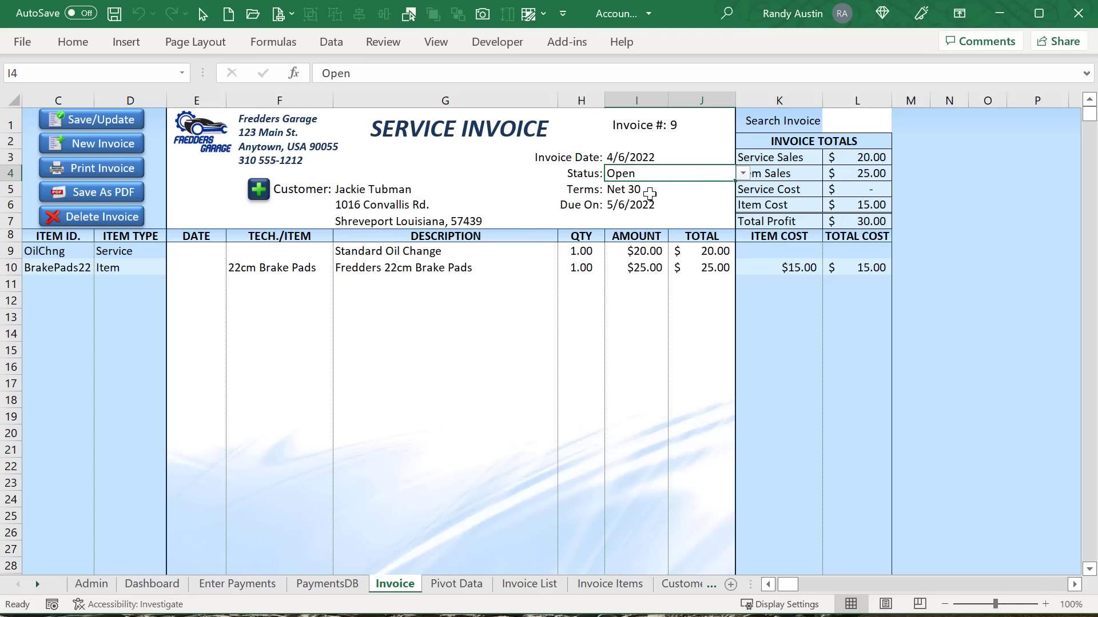
left_click(650, 193)
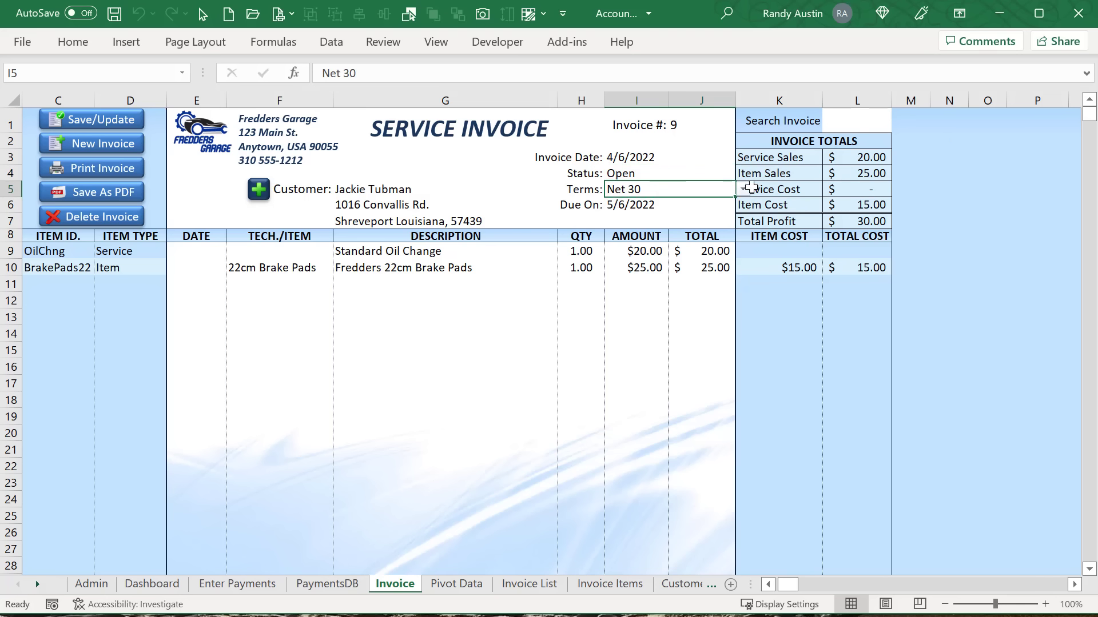
left_click(686, 208)
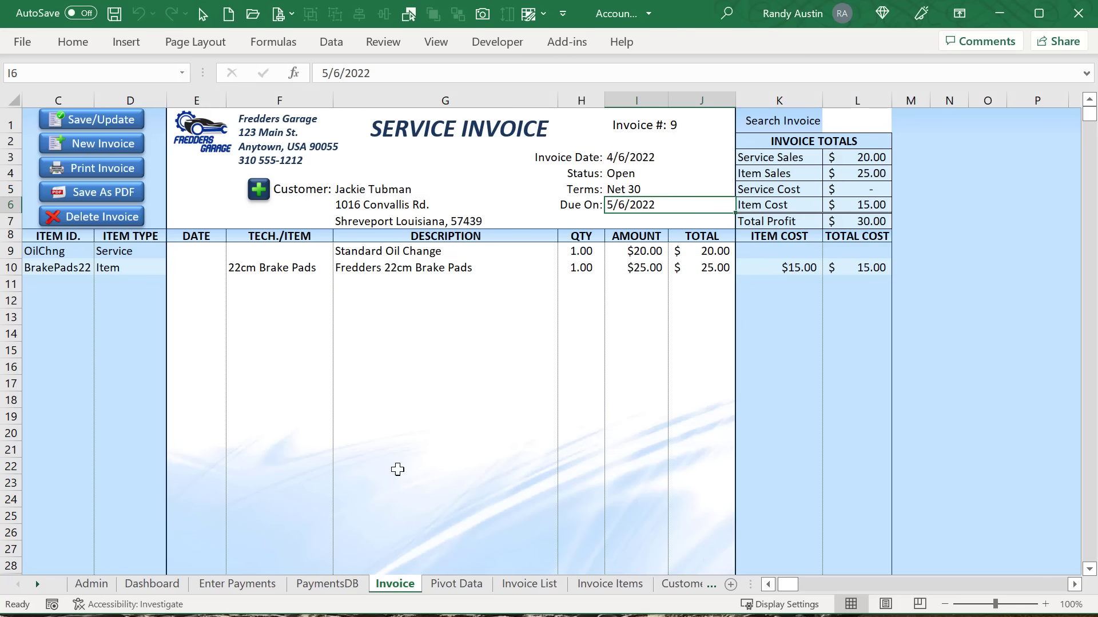
On the Admin sheet, try Unpaid as the default invoice status and switch the default back to Open
left_click(105, 582)
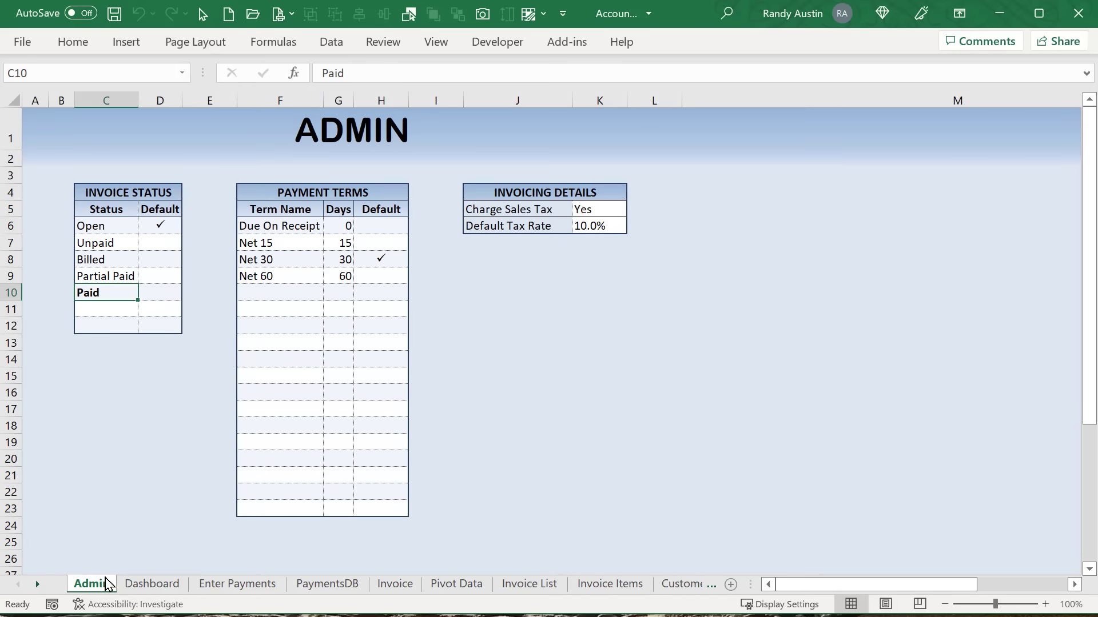
left_click_drag(103, 229, 111, 290)
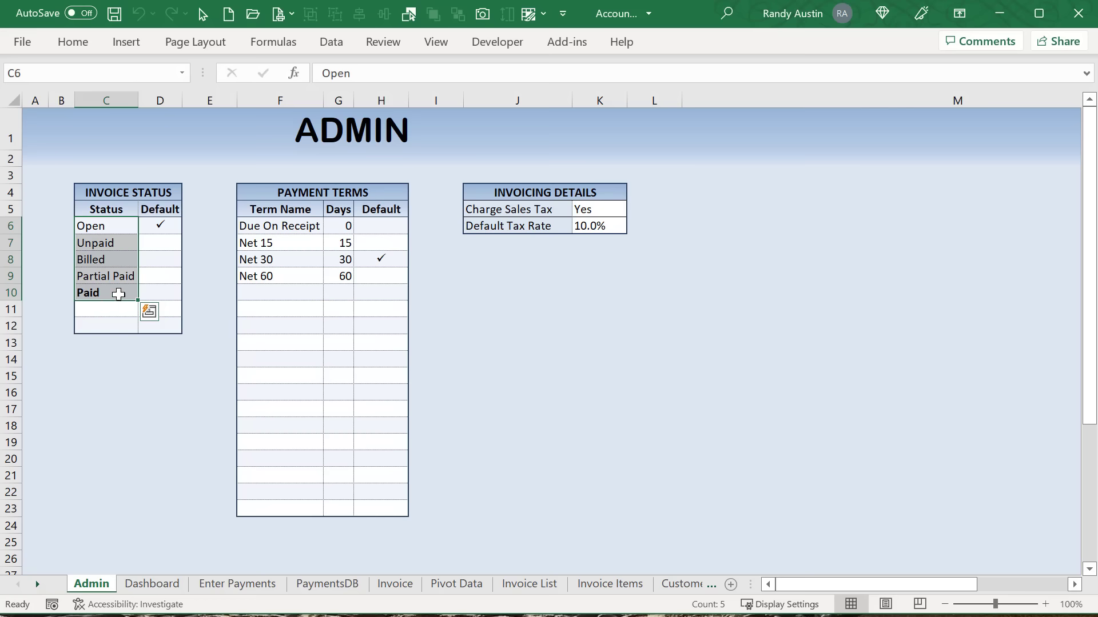
left_click(152, 244)
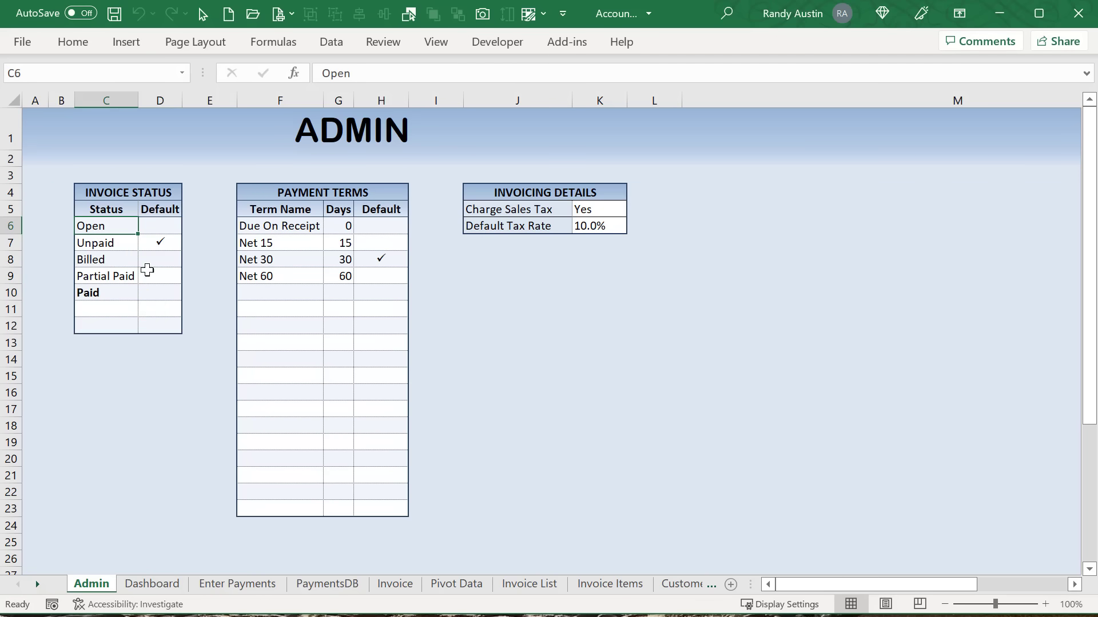
left_click(153, 228)
left_click(152, 243)
left_click(148, 243)
Review the Payment Terms table's names and days, and make Net 15 the default payment term
left_click(257, 225)
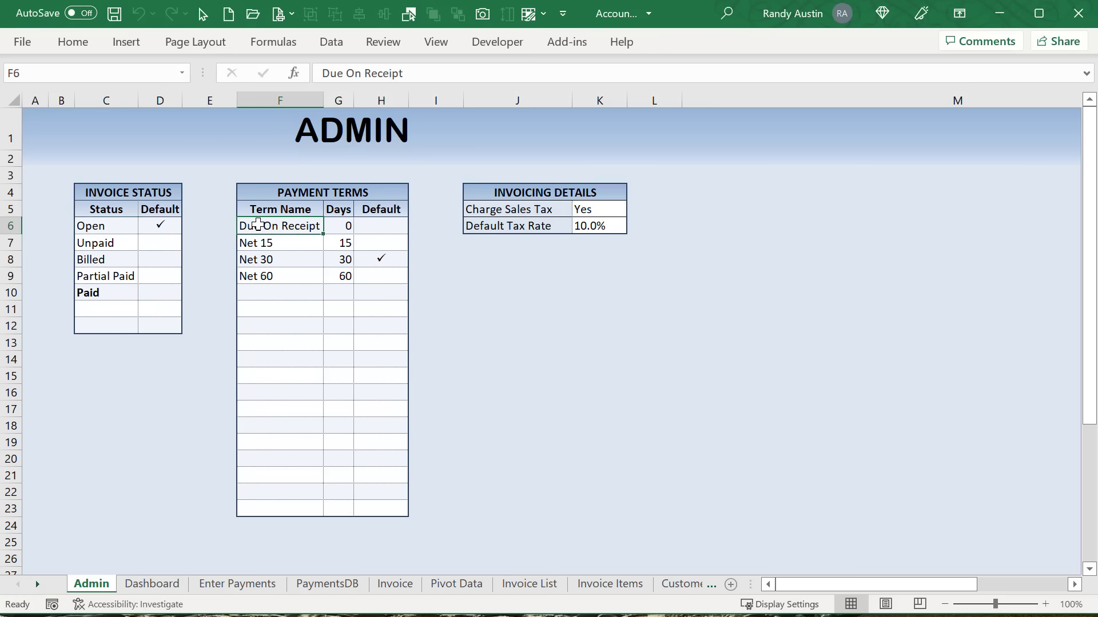
left_click(239, 297)
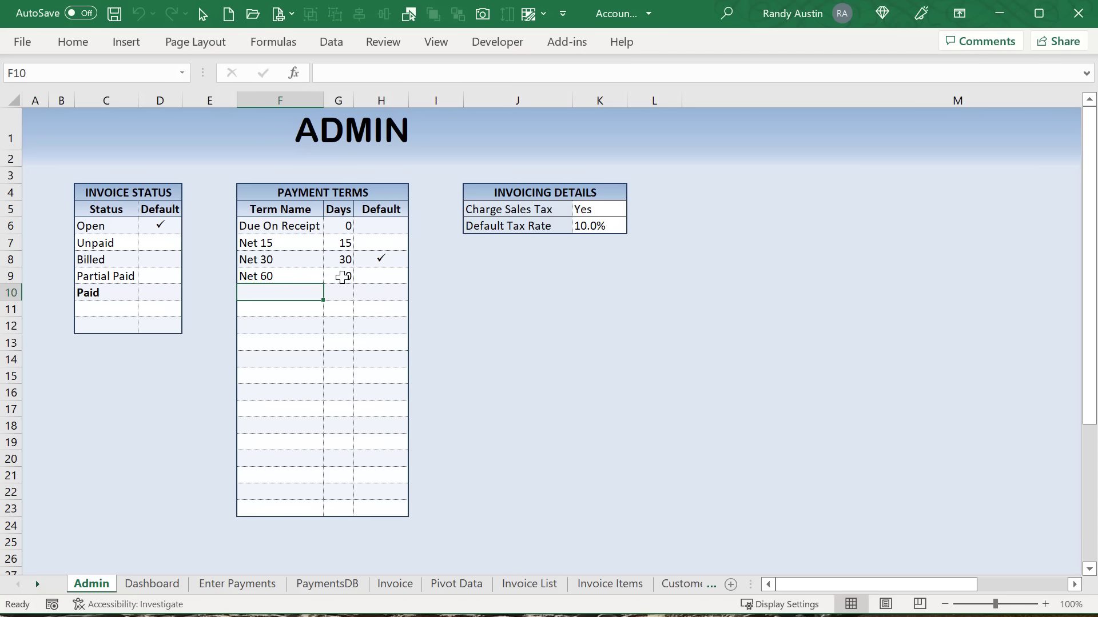
left_click(343, 277)
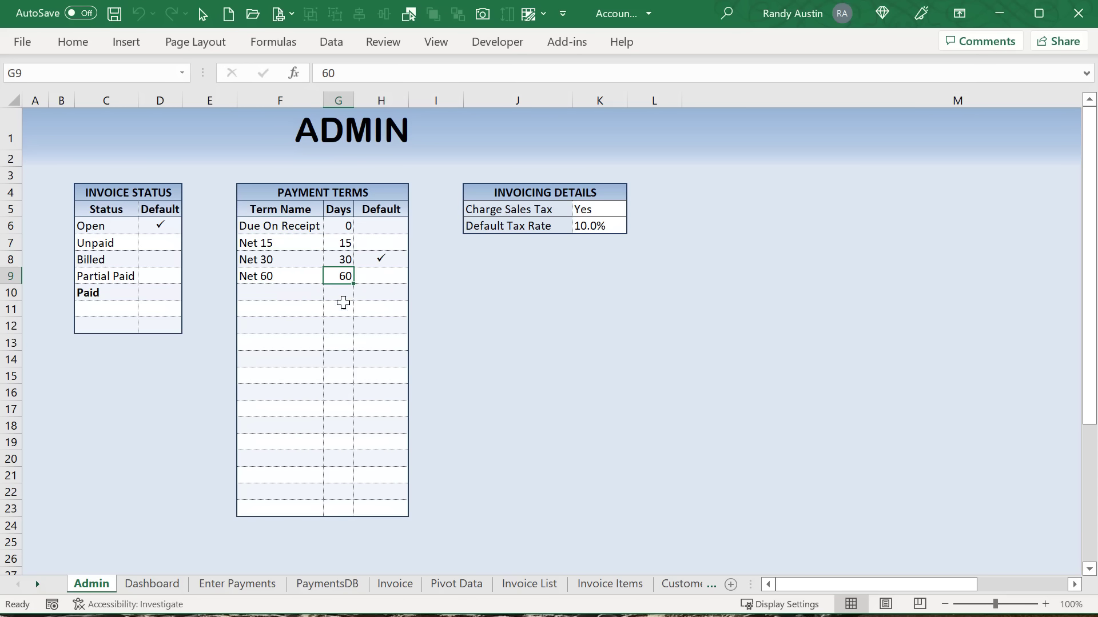
left_click(380, 240)
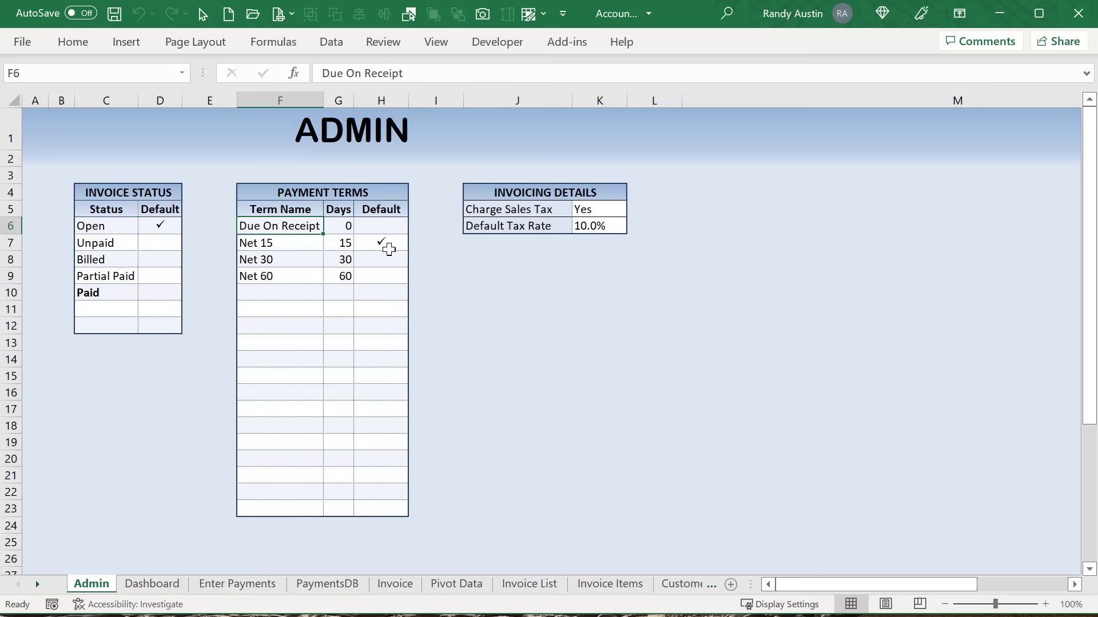
Start a new invoice on the Invoice sheet and check its default status and terms
left_click(387, 585)
left_click(118, 144)
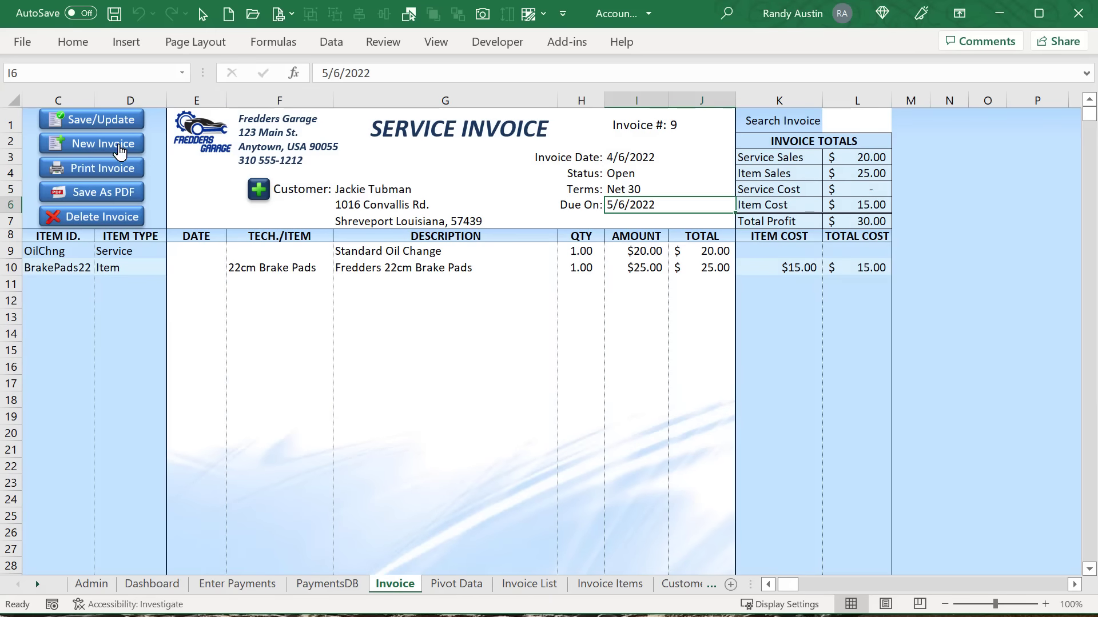
left_click(635, 174)
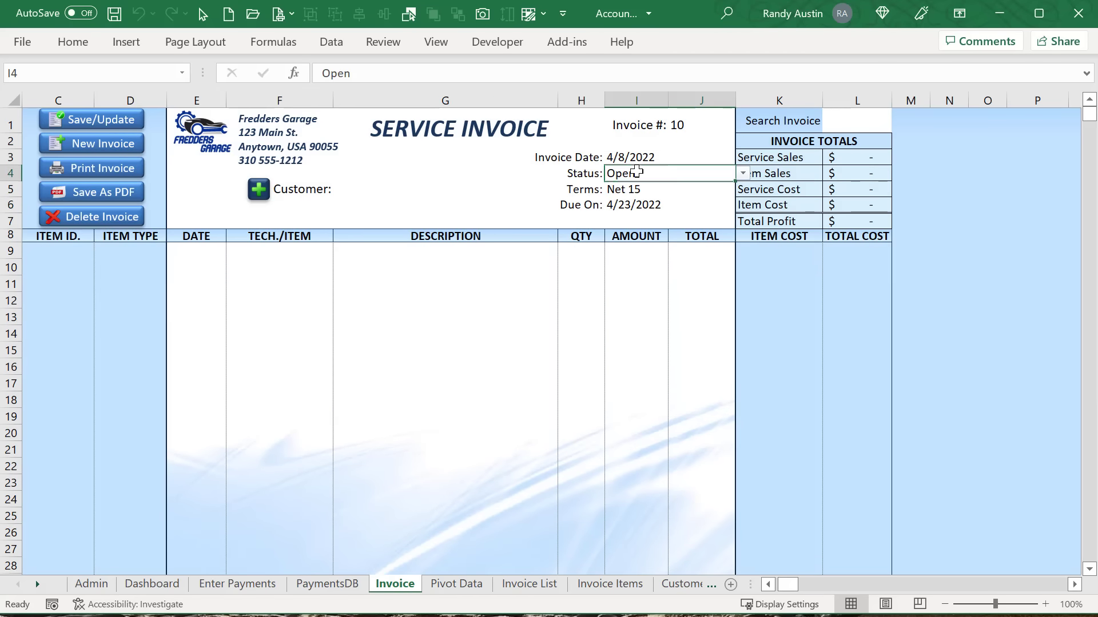
left_click(629, 191)
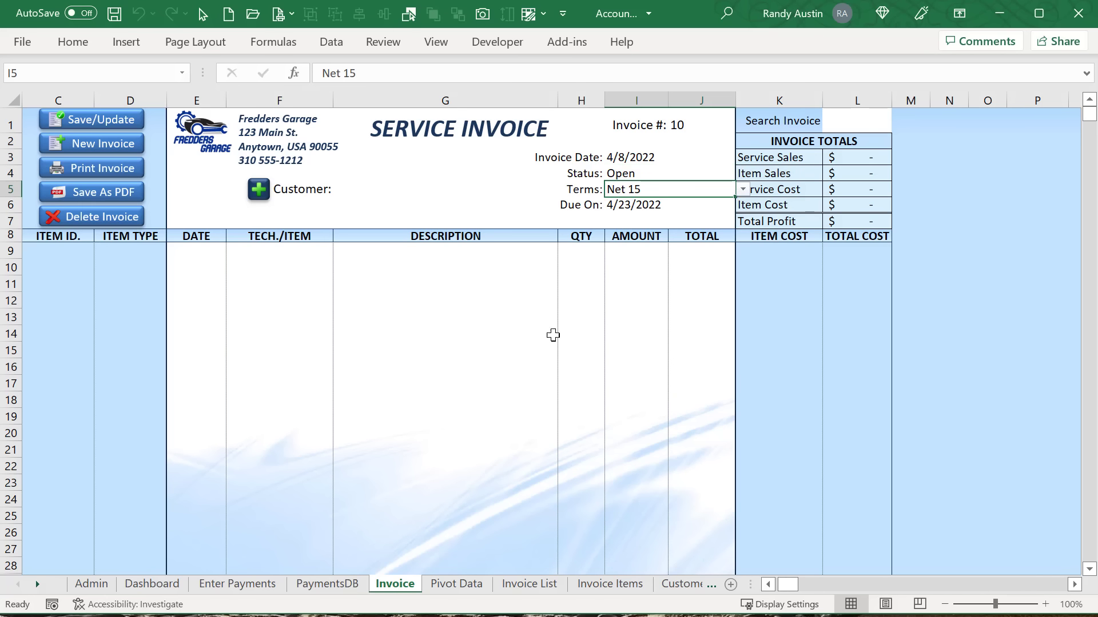
On the Admin sheet, make Unpaid the default invoice status and Net 30 the default payment term
left_click(98, 582)
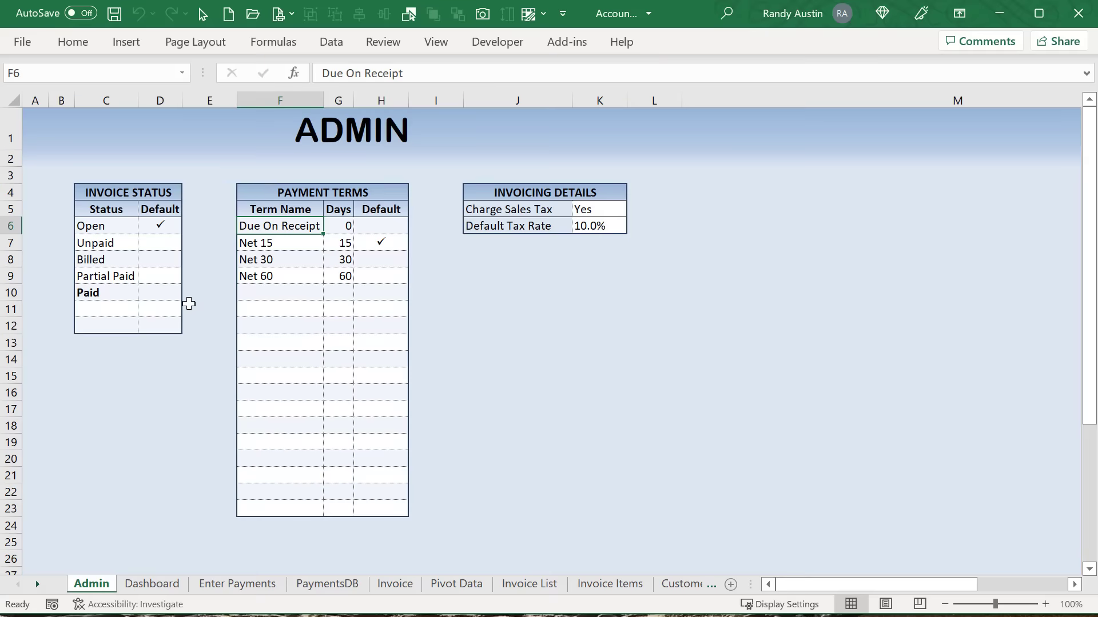
left_click(153, 247)
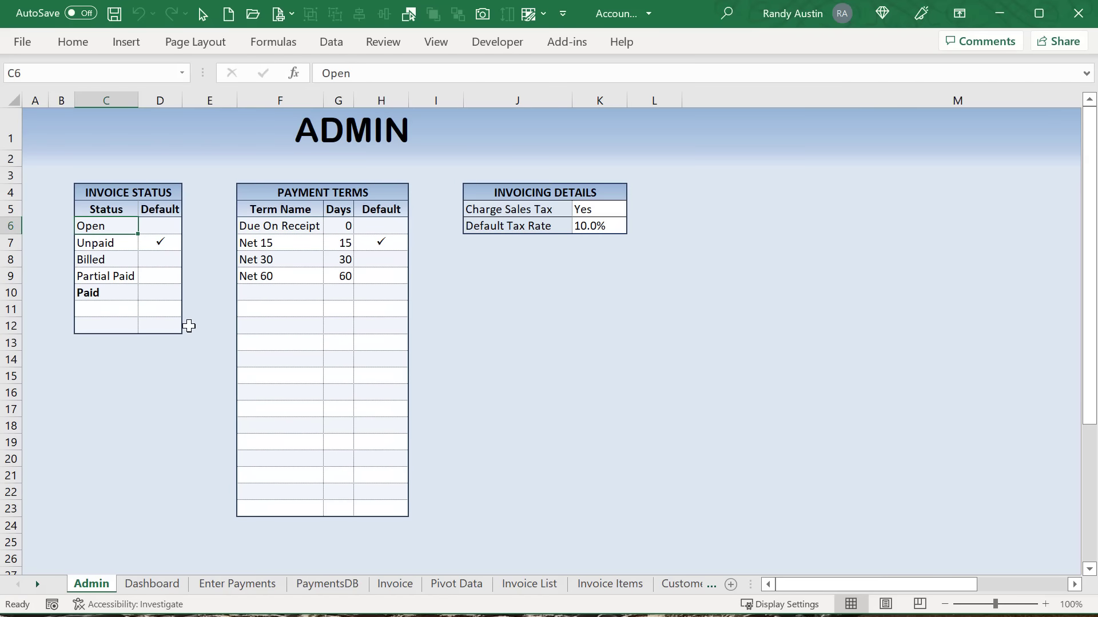
left_click(378, 256)
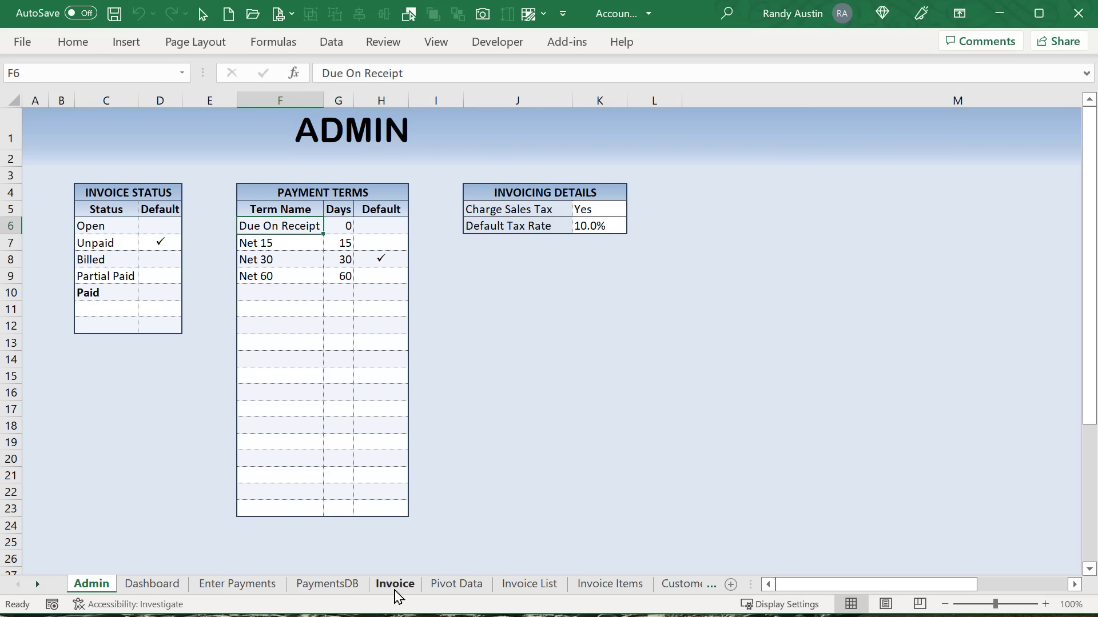
Start another new invoice on the Invoice sheet and check its status, terms, invoice date and due date
left_click(394, 584)
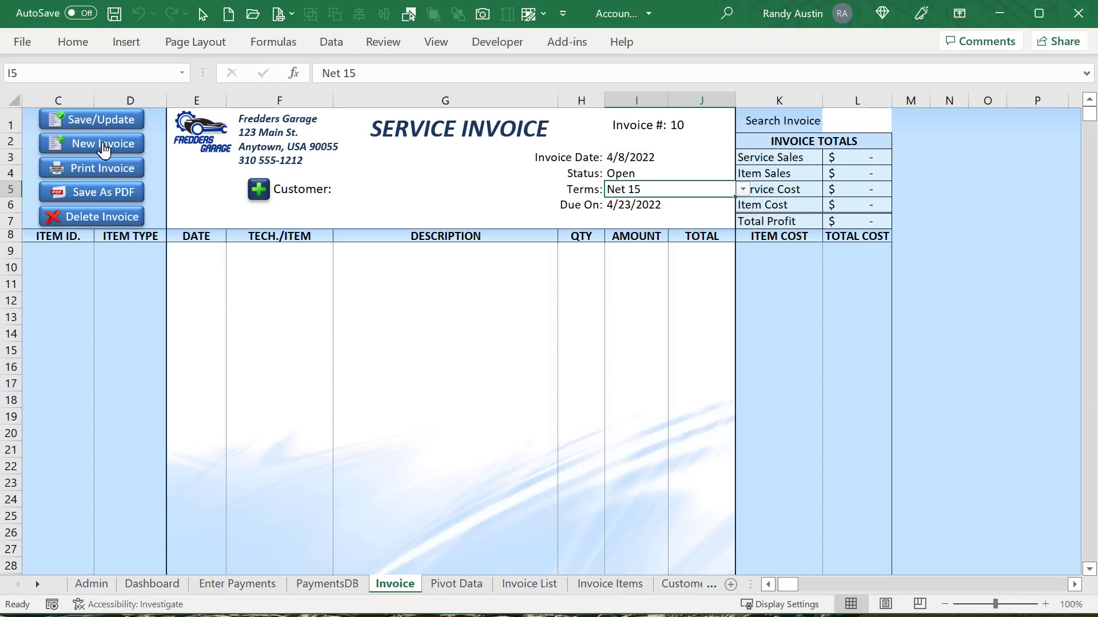
left_click(620, 173)
left_click(622, 190)
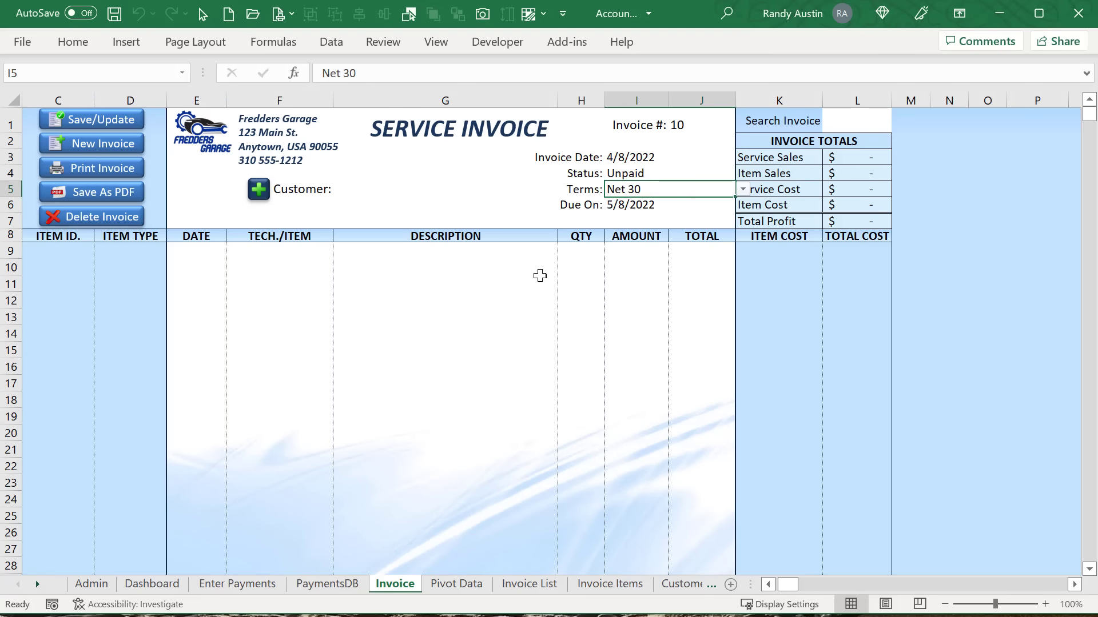
left_click(632, 204)
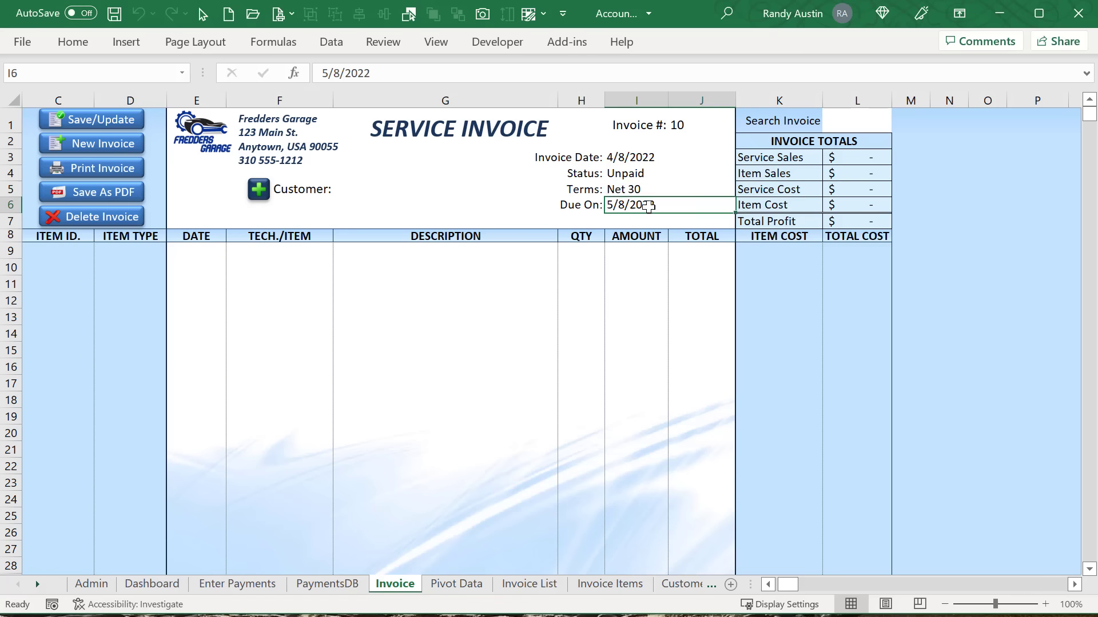
left_click(639, 161)
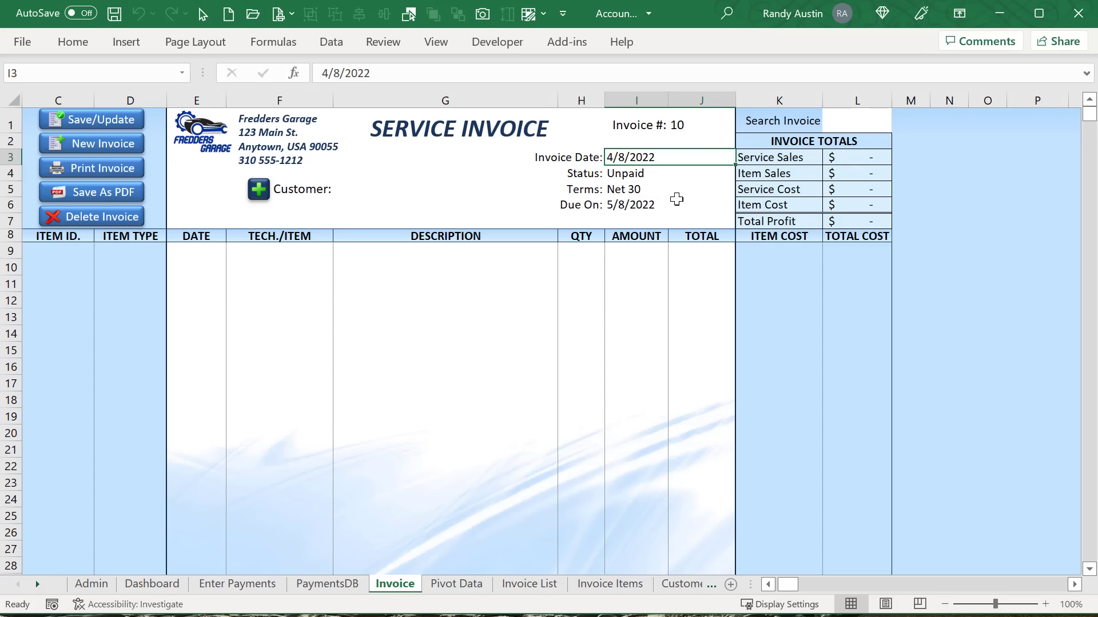
left_click(653, 208)
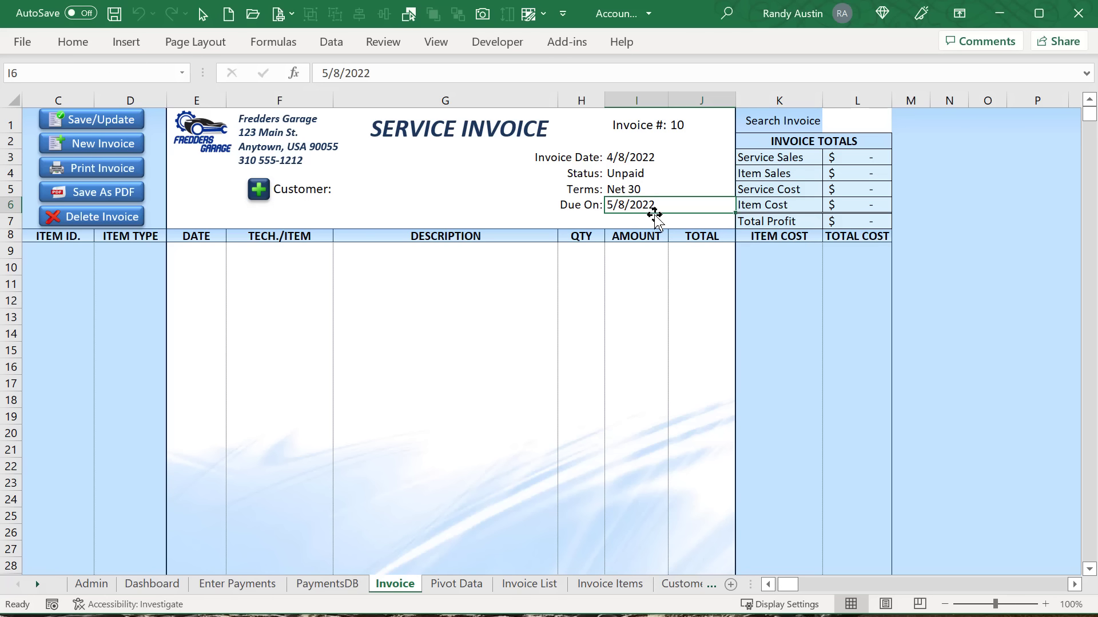
Set the new invoice's terms to Net 15 and check the recalculated due date
left_click(646, 192)
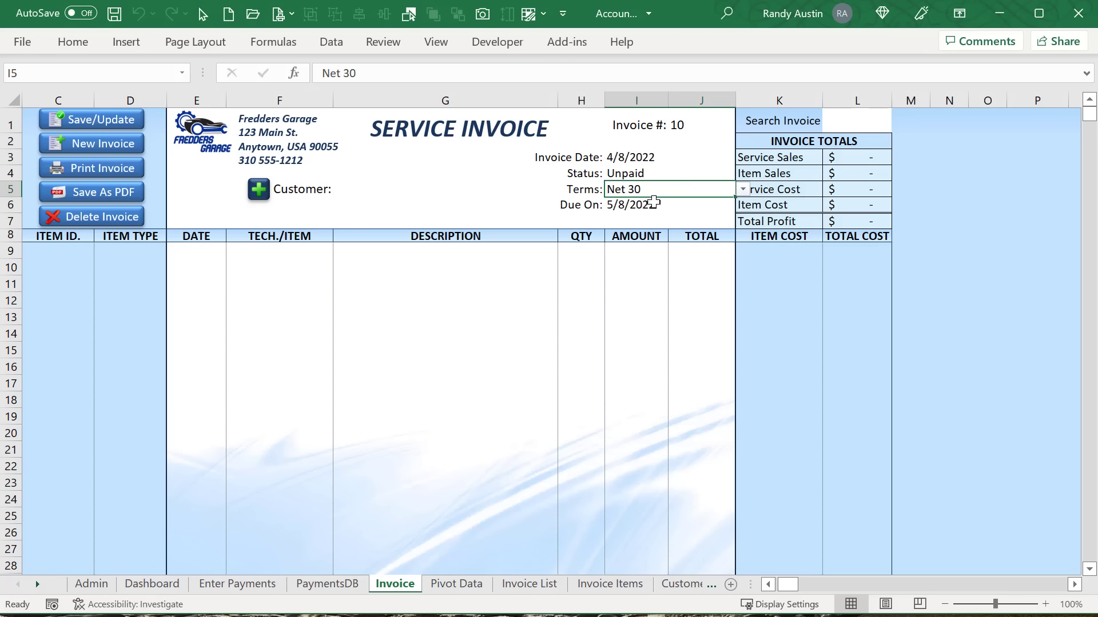
left_click(742, 191)
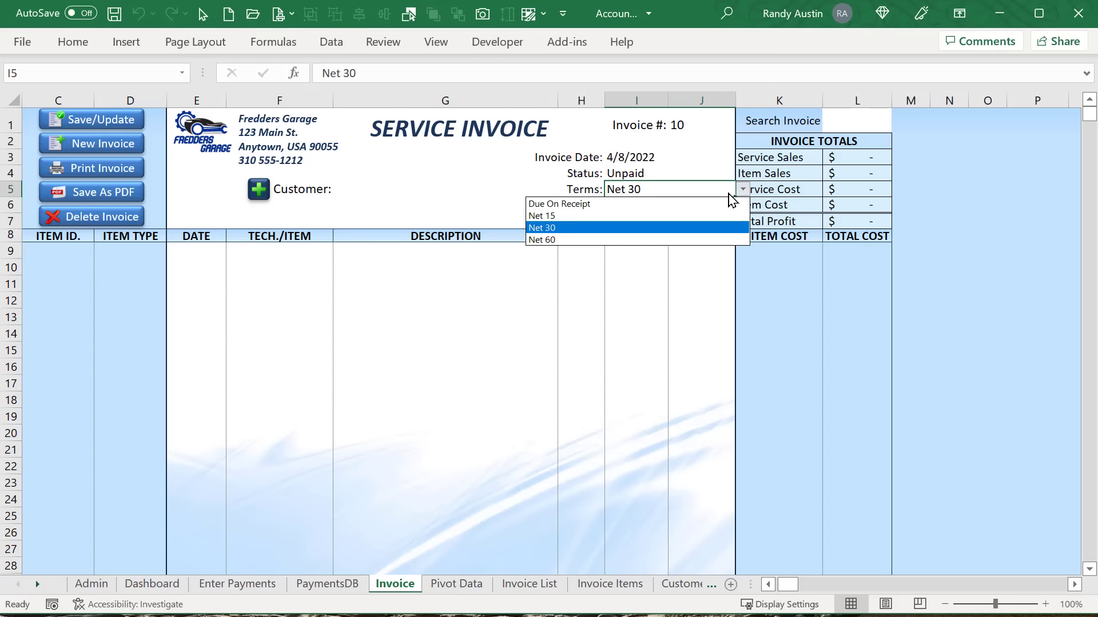
left_click(663, 213)
left_click(657, 206)
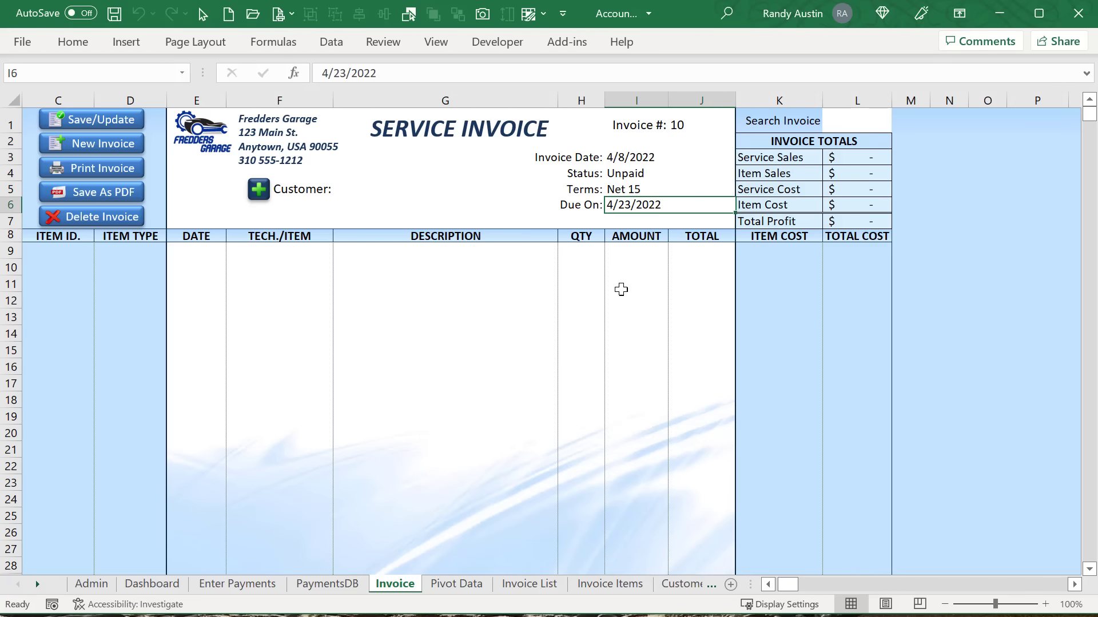
Change the invoice date to 4/18/2022 and check the recalculated due date
left_click(637, 172)
left_click(638, 162)
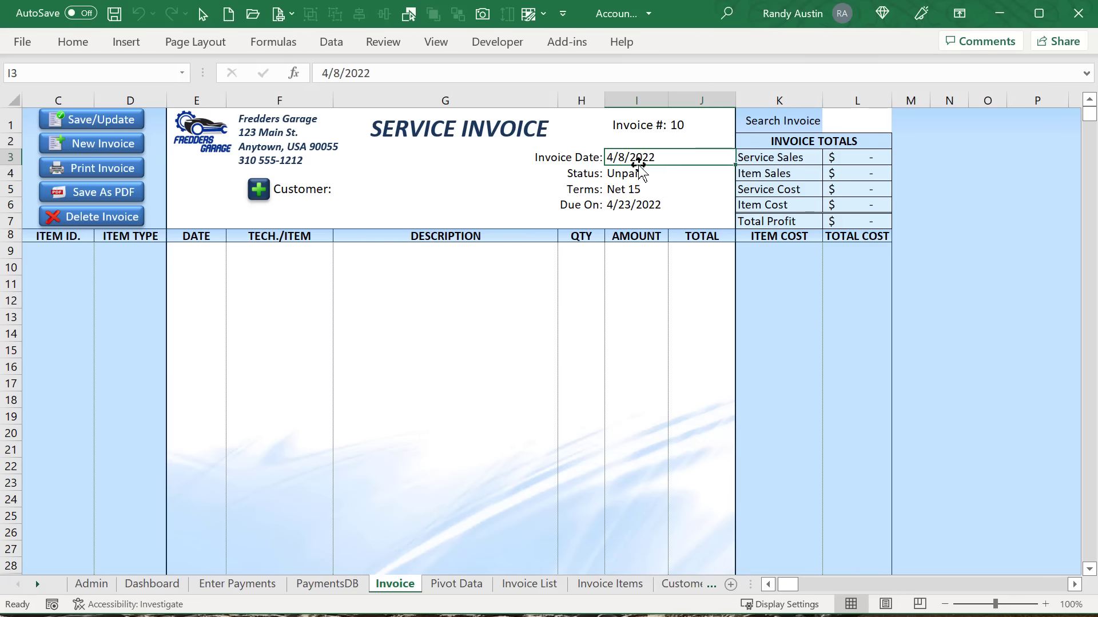
left_click(334, 70)
type("1")
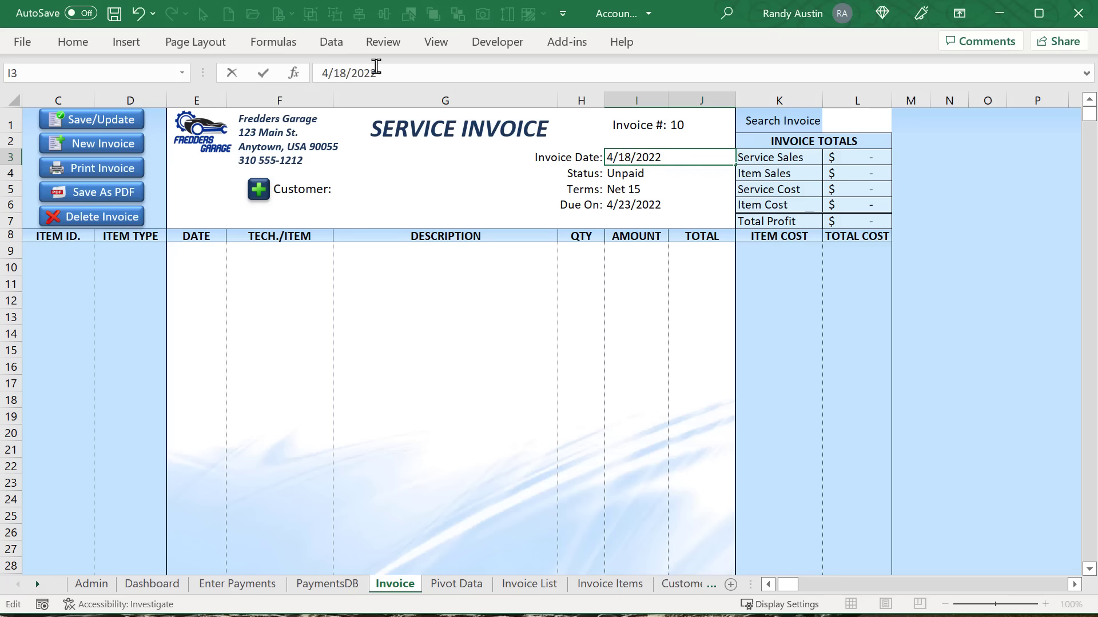
key("Return")
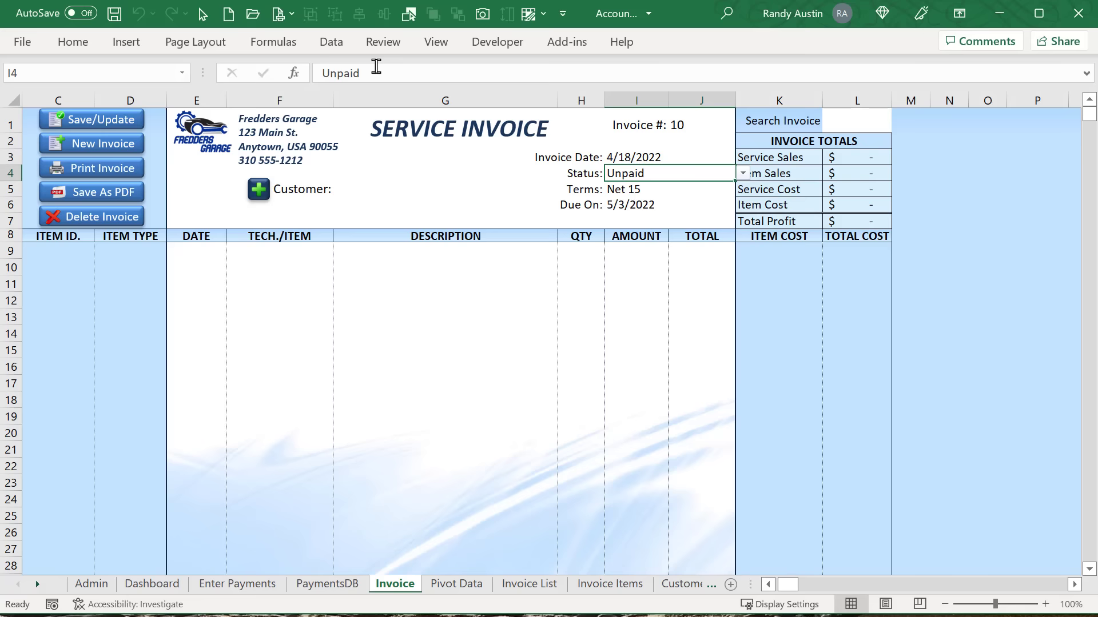
left_click(609, 205)
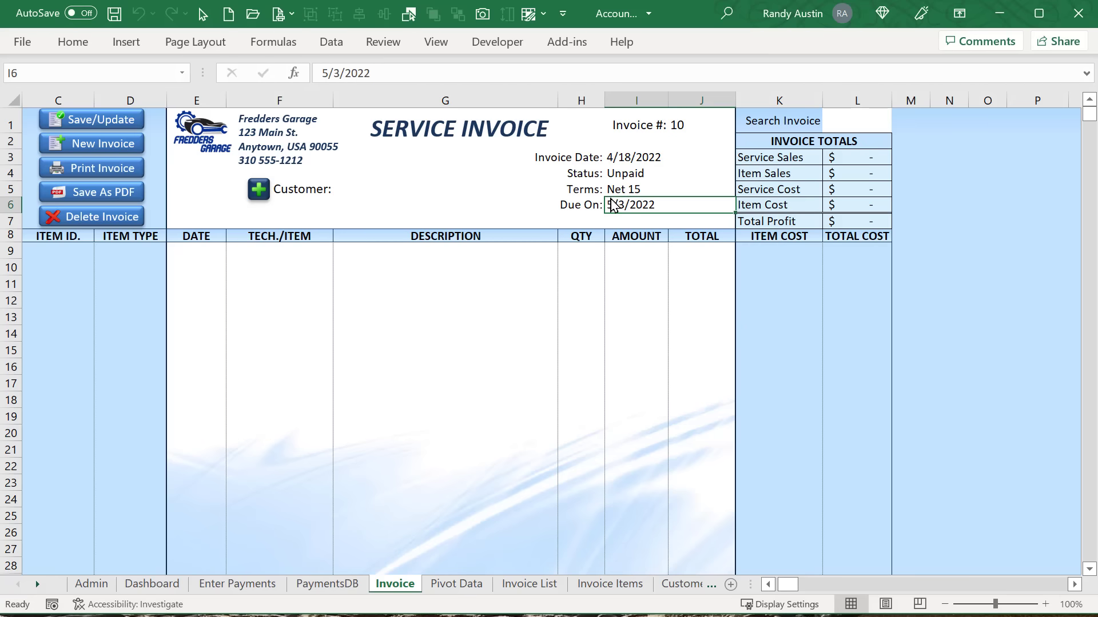
left_click(626, 158)
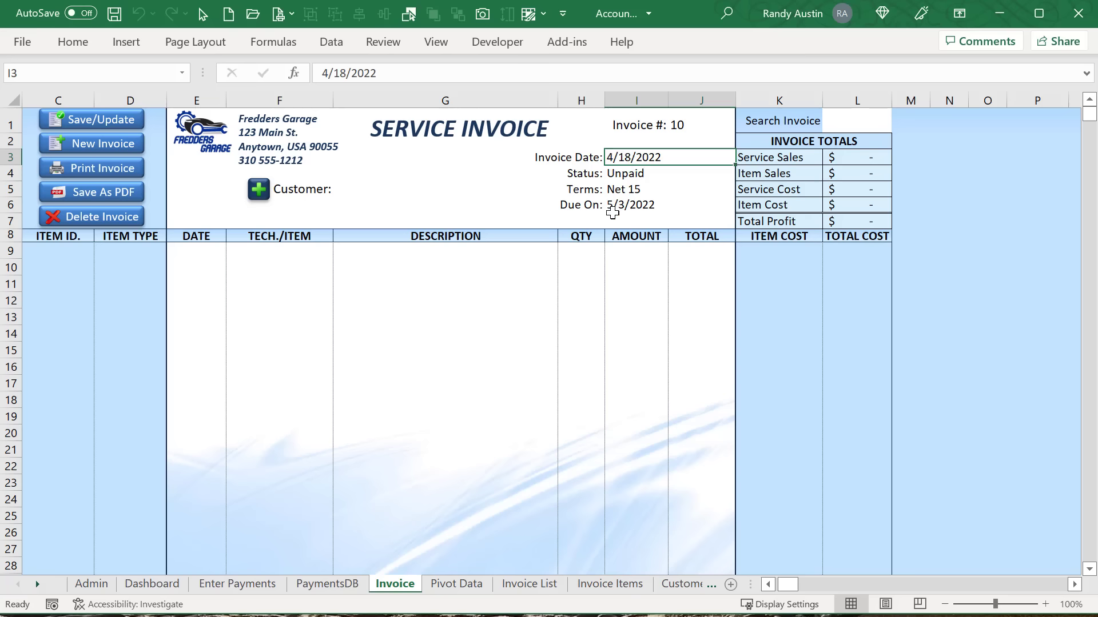
Set the invoice's terms to Net 30 and check the recalculated due date
left_click(631, 189)
left_click(741, 190)
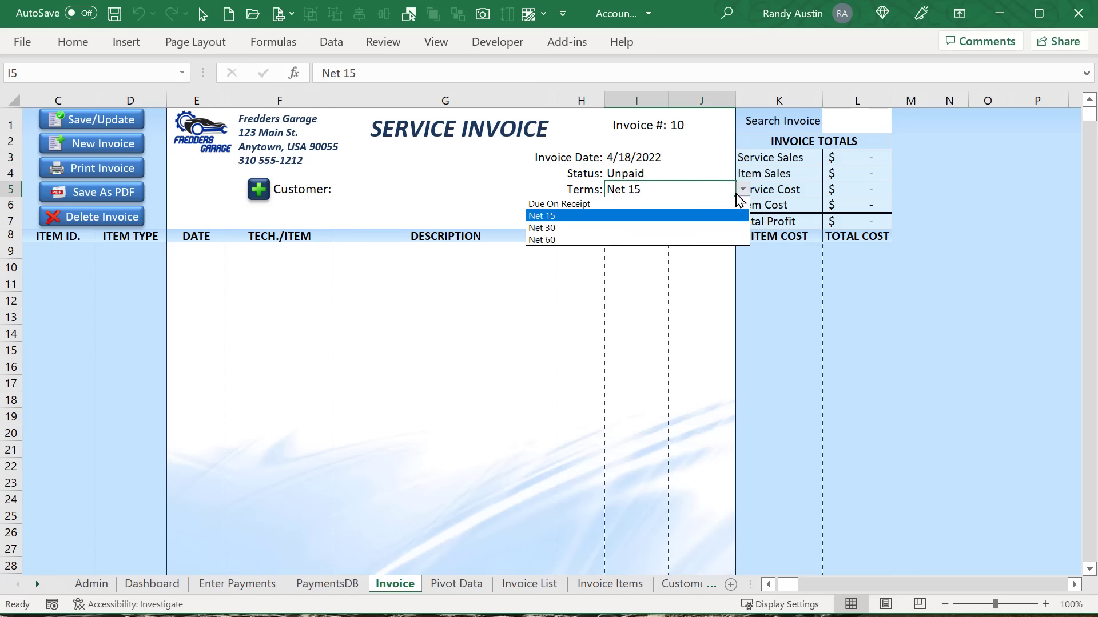
left_click(690, 228)
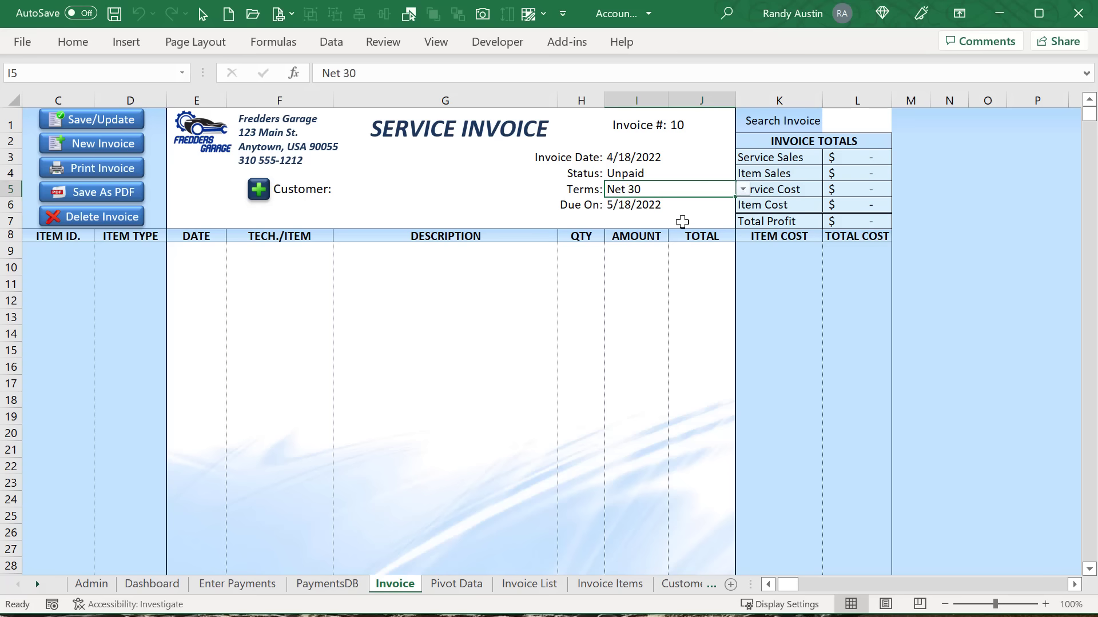
left_click(677, 217)
Set the invoice's terms to Due On Receipt and check that the due date follows the invoice date
left_click(705, 194)
left_click(742, 190)
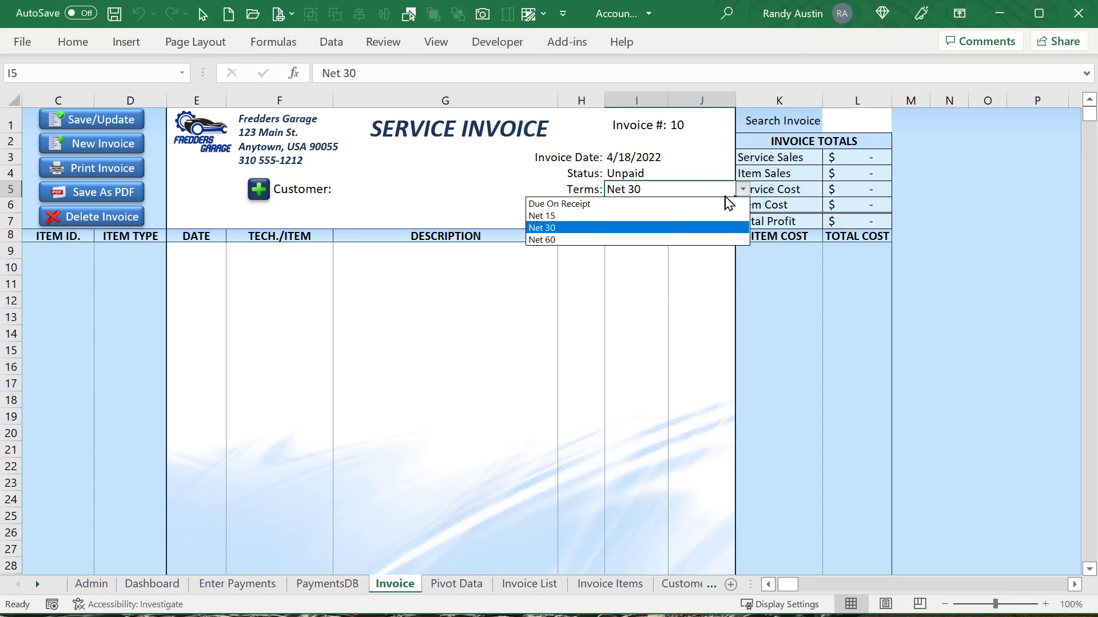
left_click(707, 204)
left_click(702, 205)
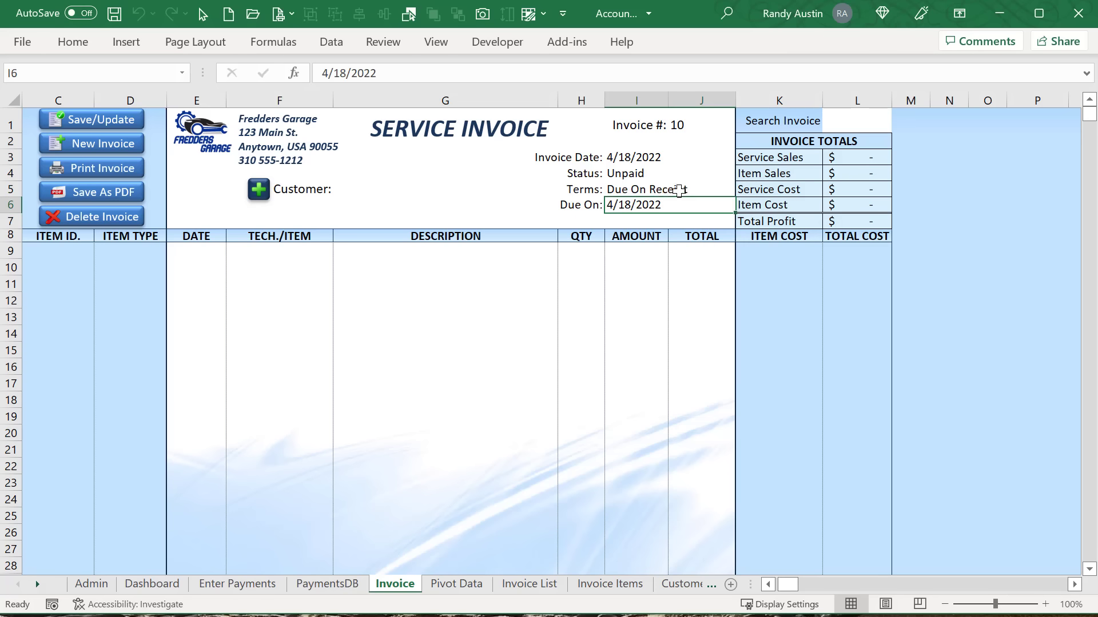
On the Admin sheet, review the number of days assigned to each payment term
left_click(109, 585)
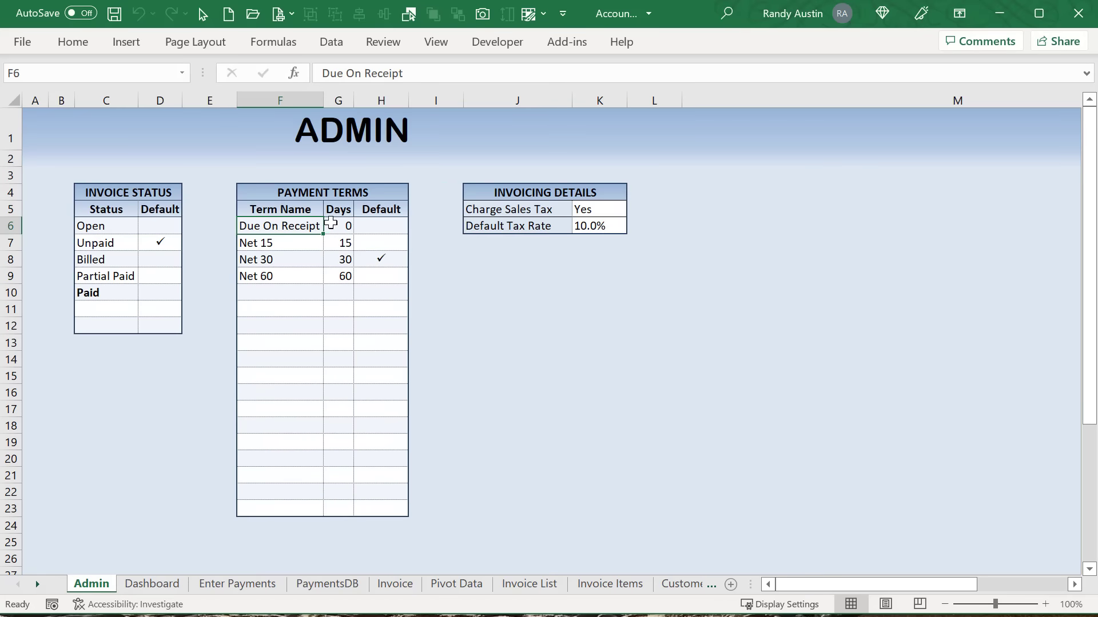
left_click_drag(337, 227, 338, 233)
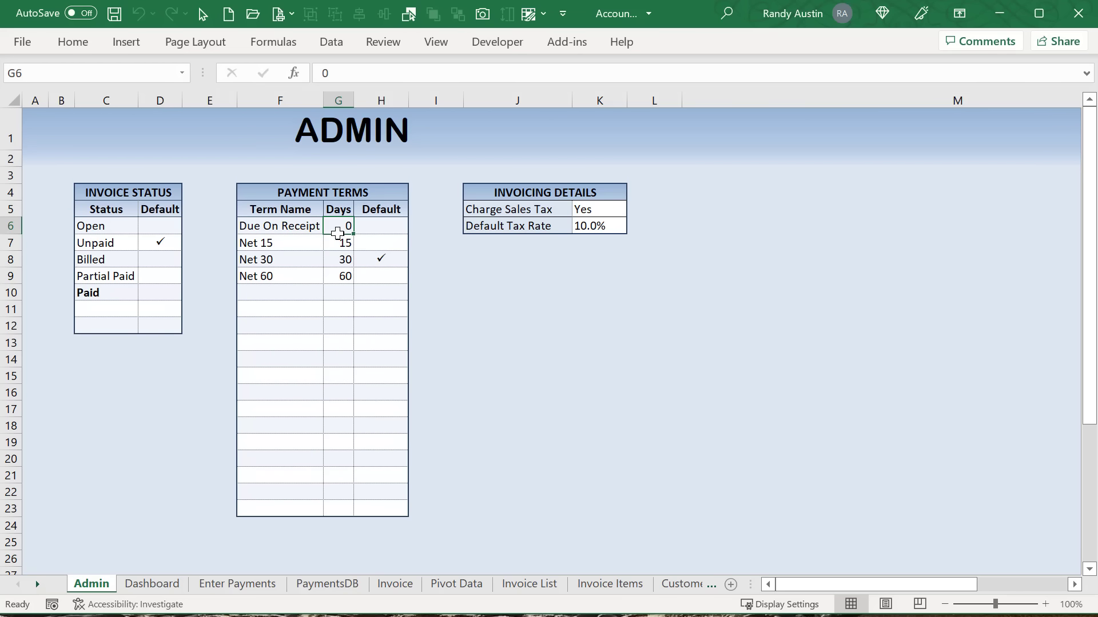
left_click(336, 243)
left_click(338, 259)
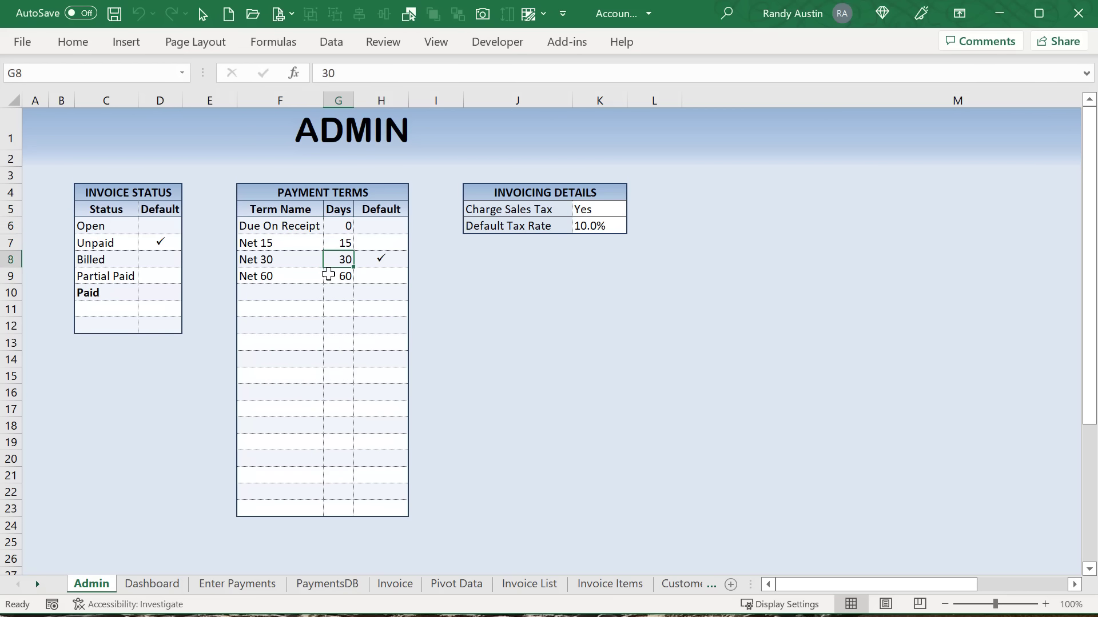
left_click(328, 275)
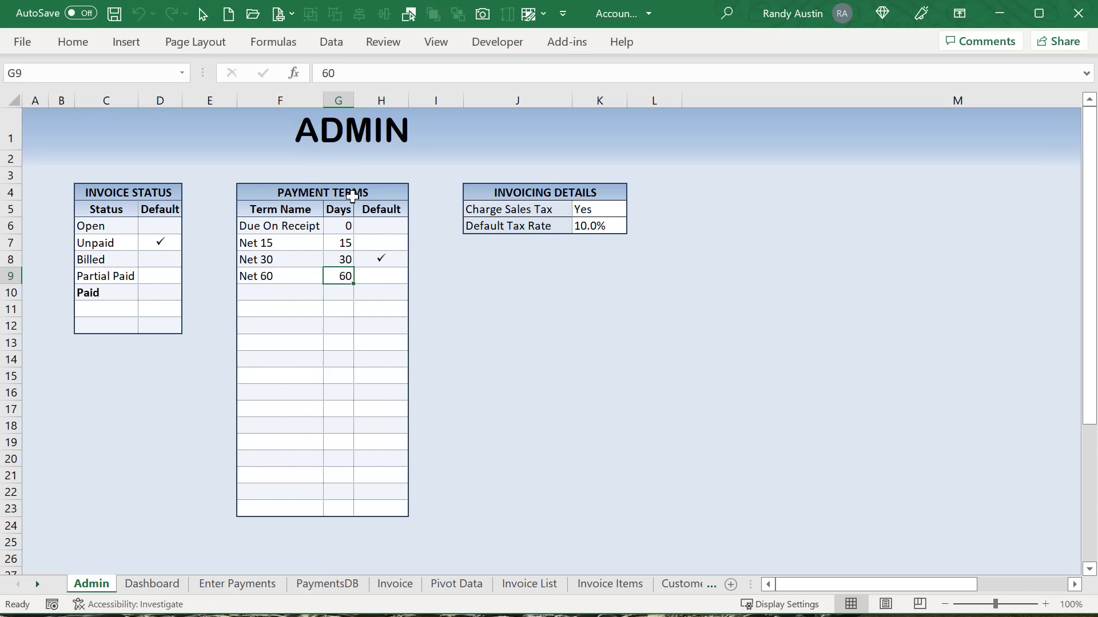
Examine the Default column of the invoice statuses and switch the default between several statuses, finishing on Open
left_click_drag(164, 225, 167, 329)
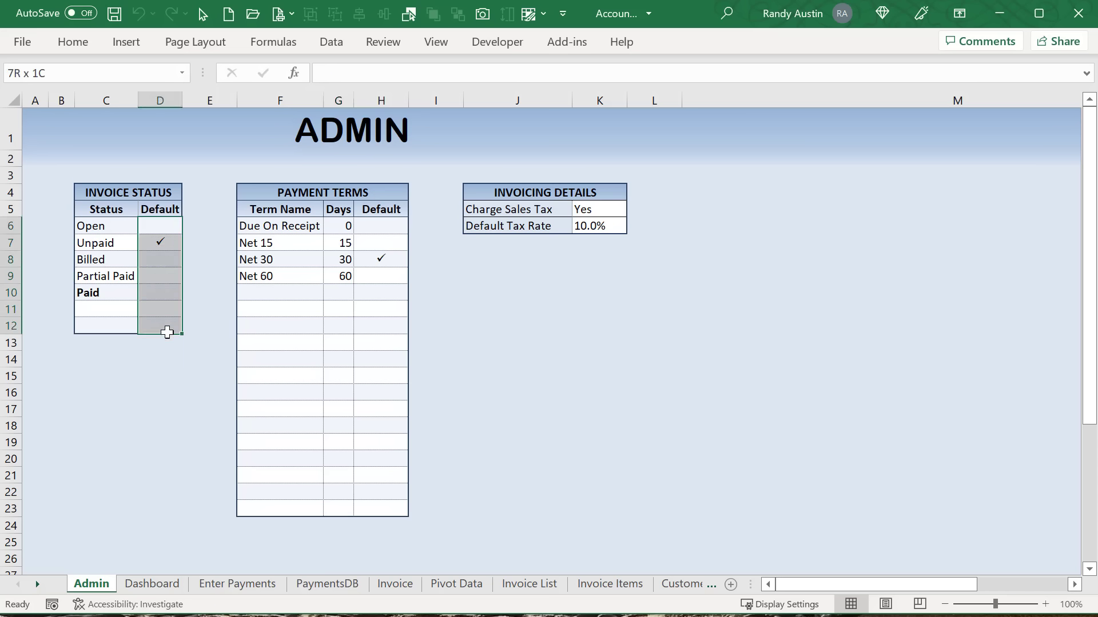
left_click(155, 243)
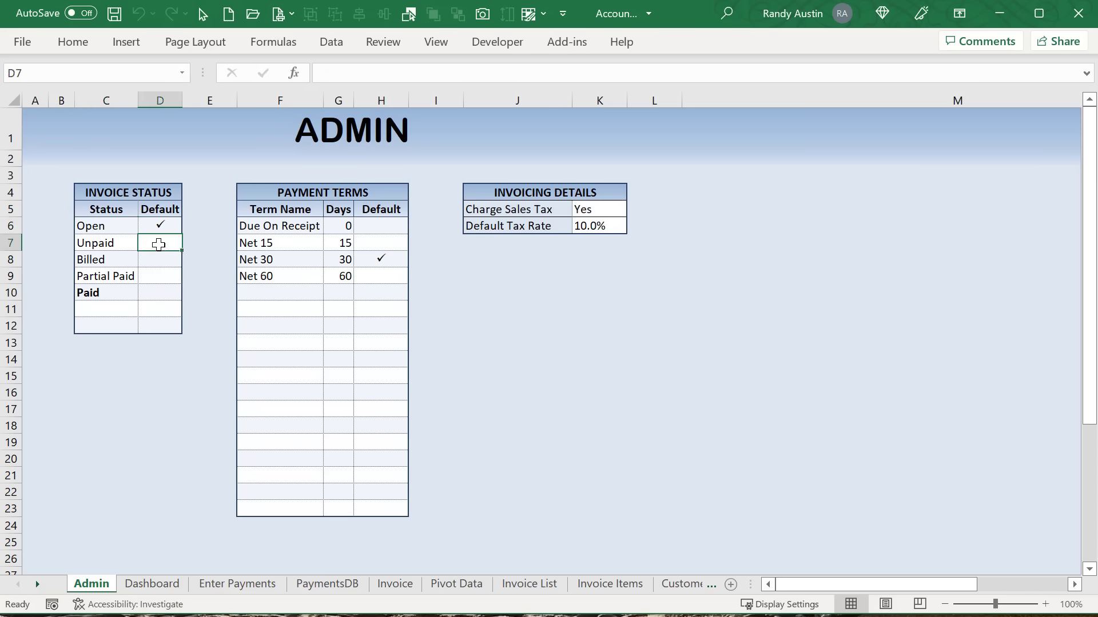
left_click(155, 257)
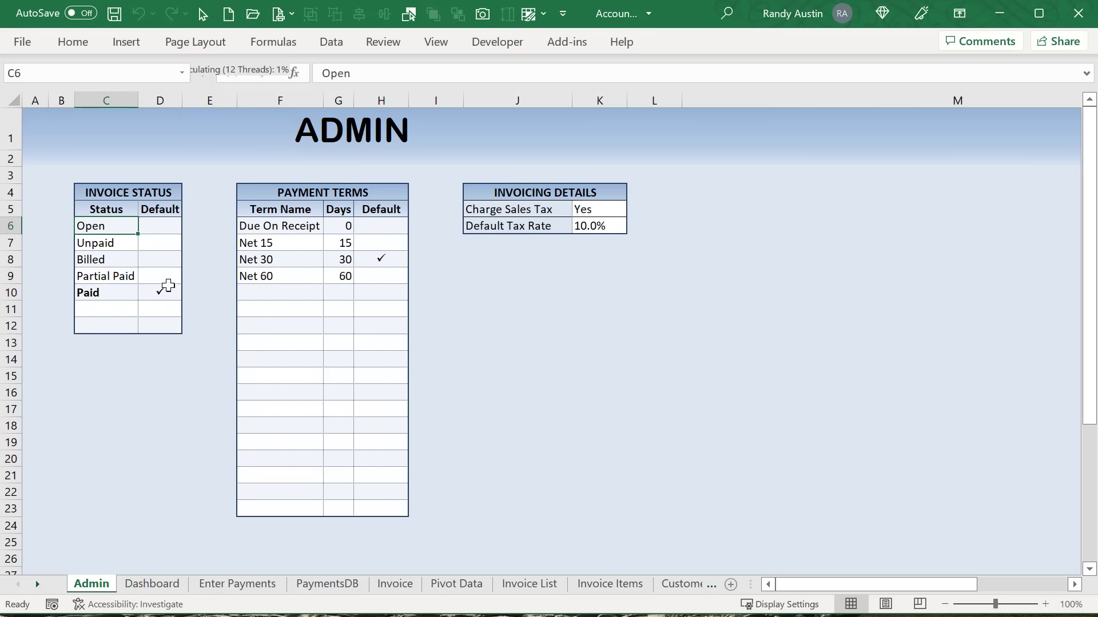
left_click(167, 215)
left_click(167, 240)
left_click(164, 230)
Switch the default payment term to Net 15, then Due On Receipt, and back to Net 30
left_click(380, 243)
left_click(379, 222)
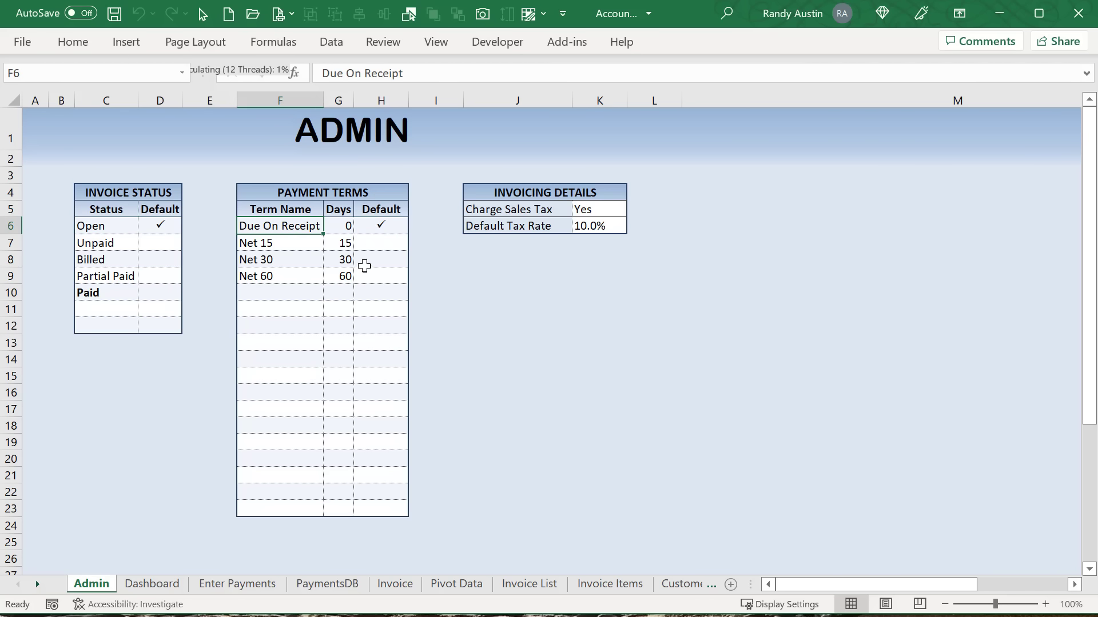
left_click(365, 266)
Make Unpaid the default invoice status, then change the default to Billed
left_click(167, 243)
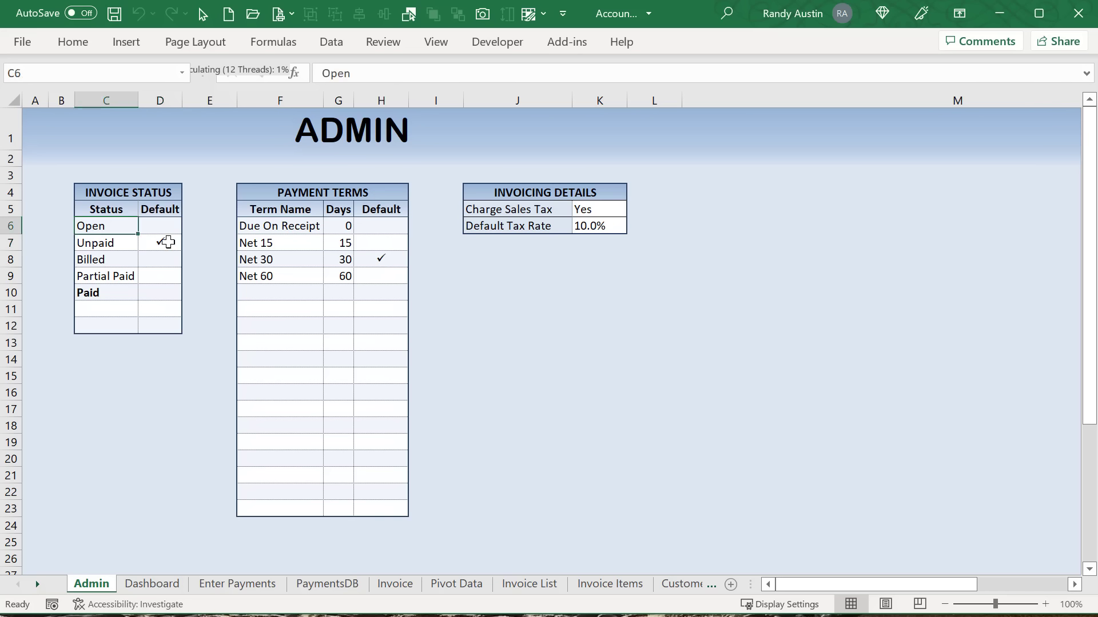
left_click_drag(159, 229, 175, 327)
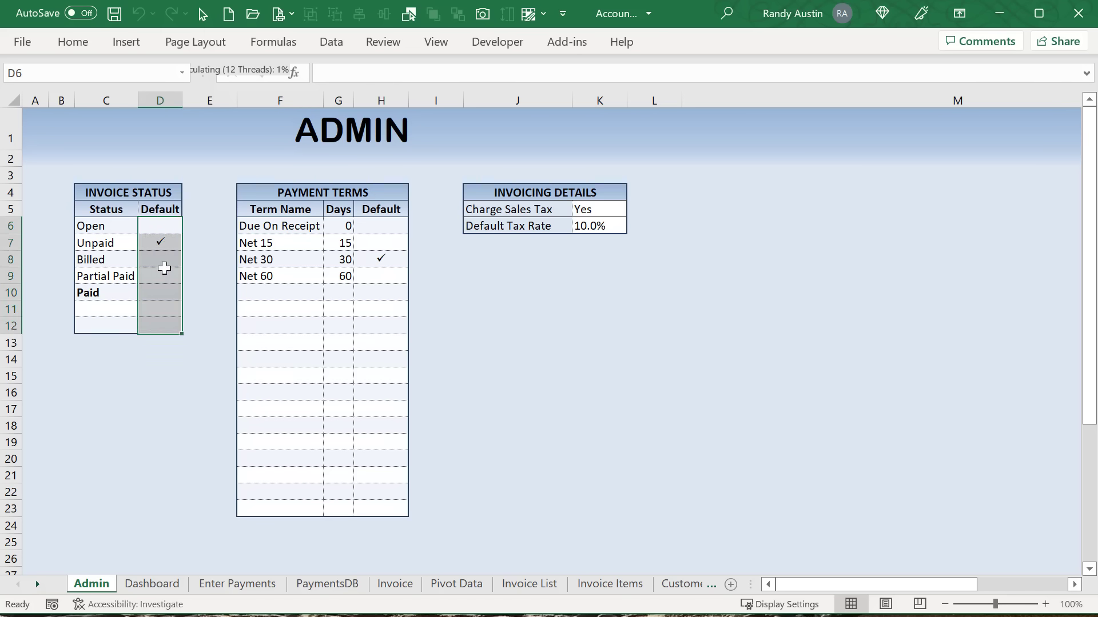
key("Delete")
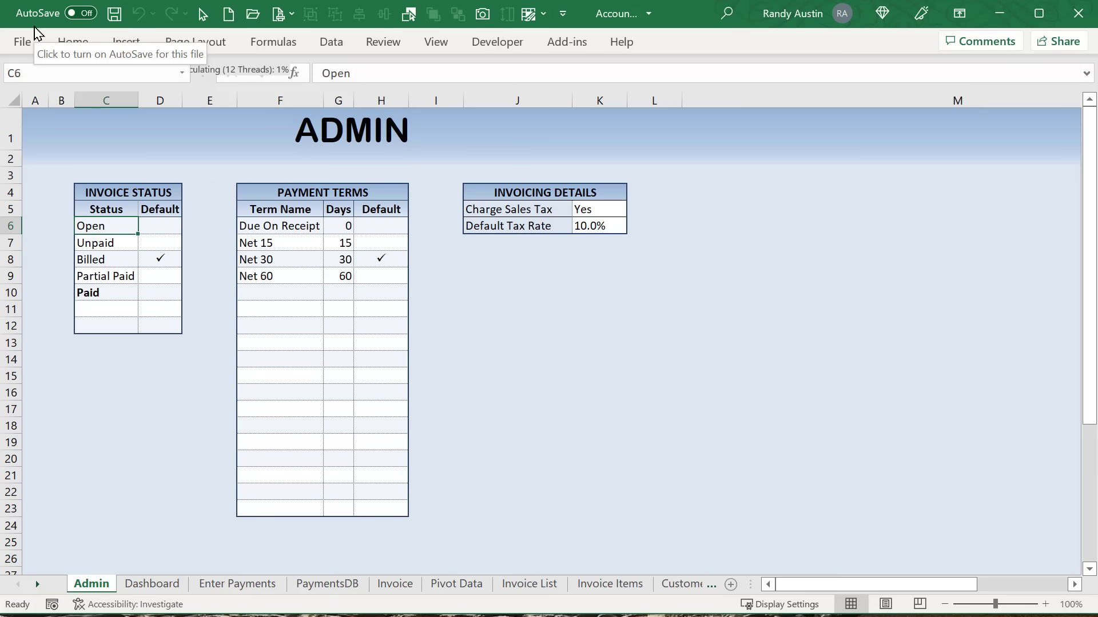
Look up the character code of the Wingdings check mark among the insertable symbols, without inserting it
left_click(126, 42)
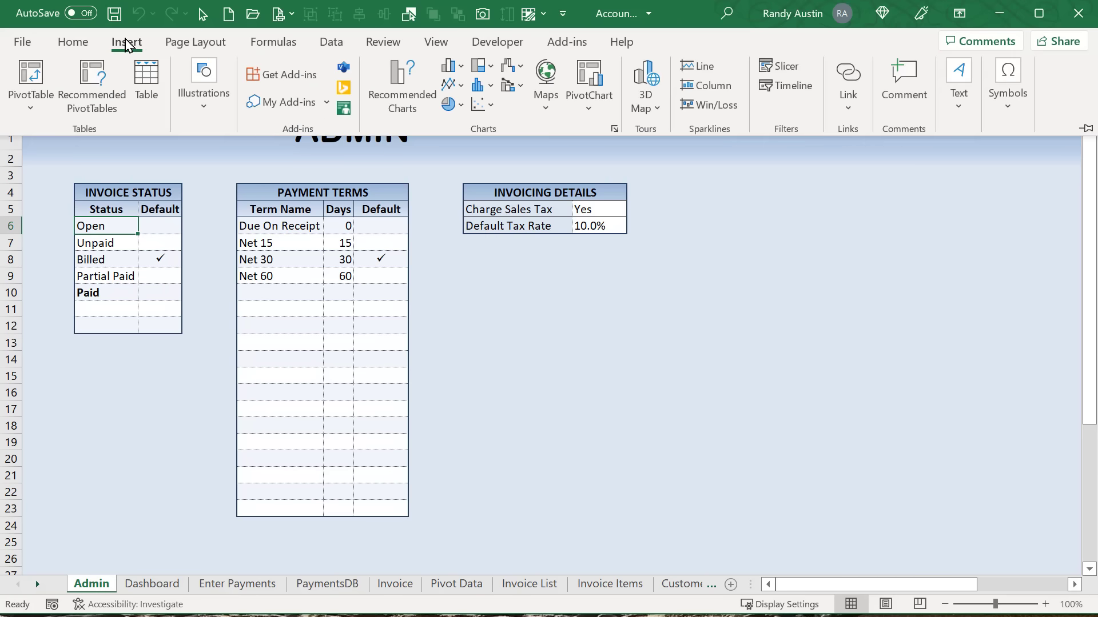
left_click(1008, 83)
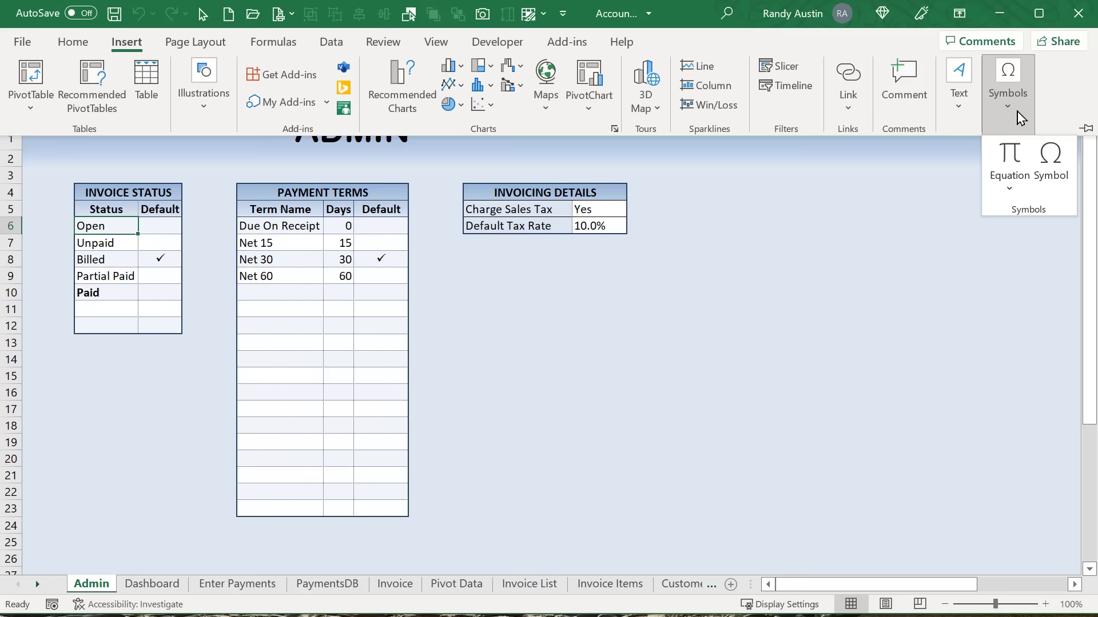
left_click(1043, 163)
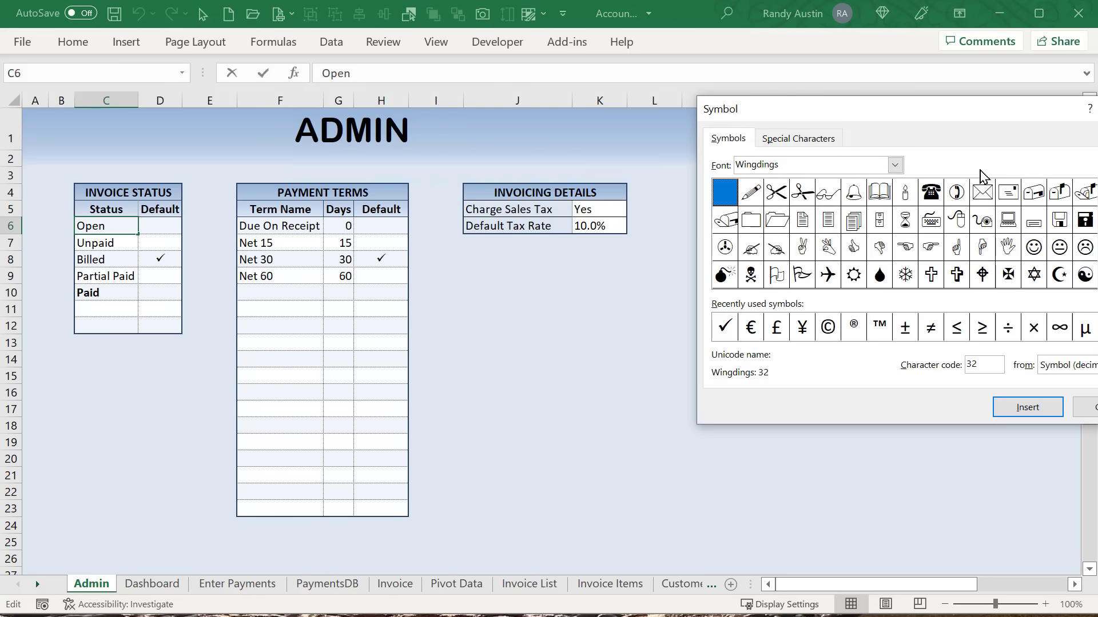
left_click(725, 328)
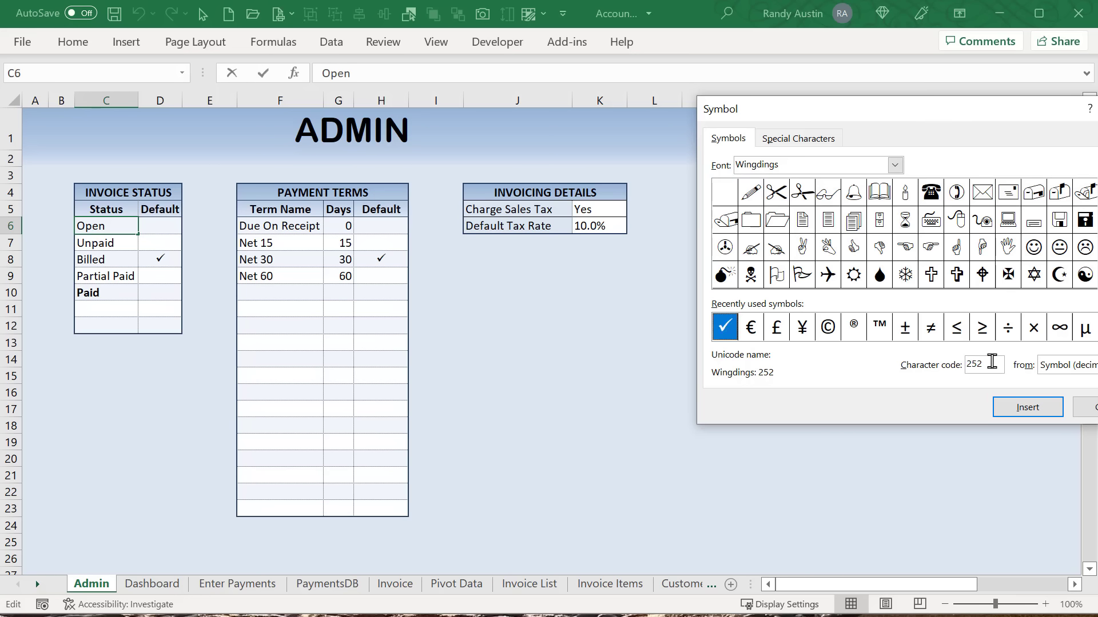
left_click_drag(988, 364, 967, 363)
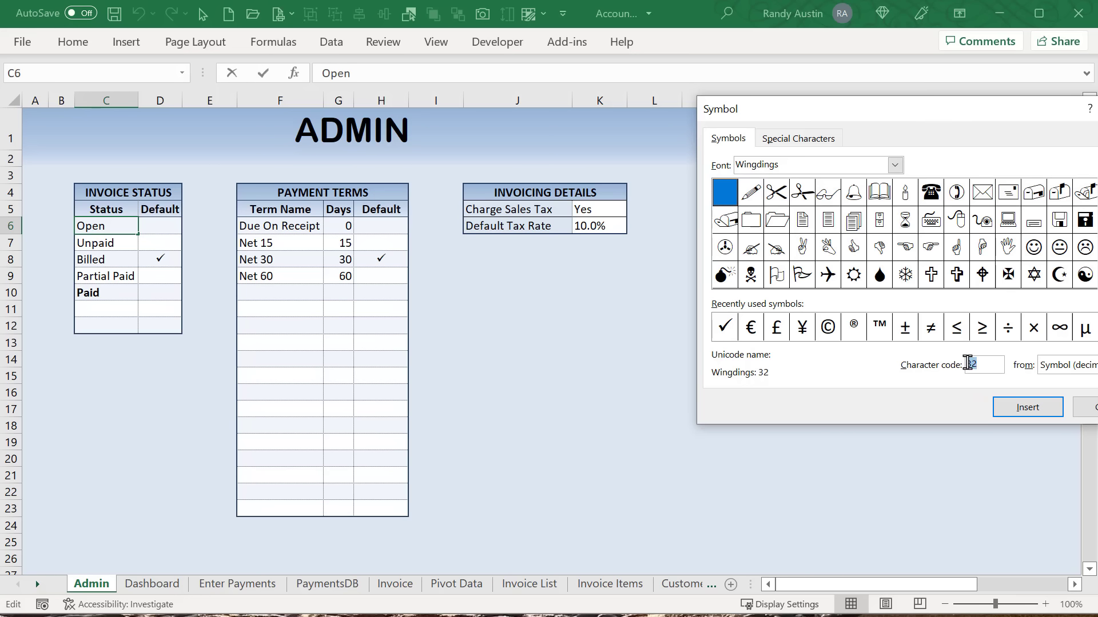
left_click(723, 335)
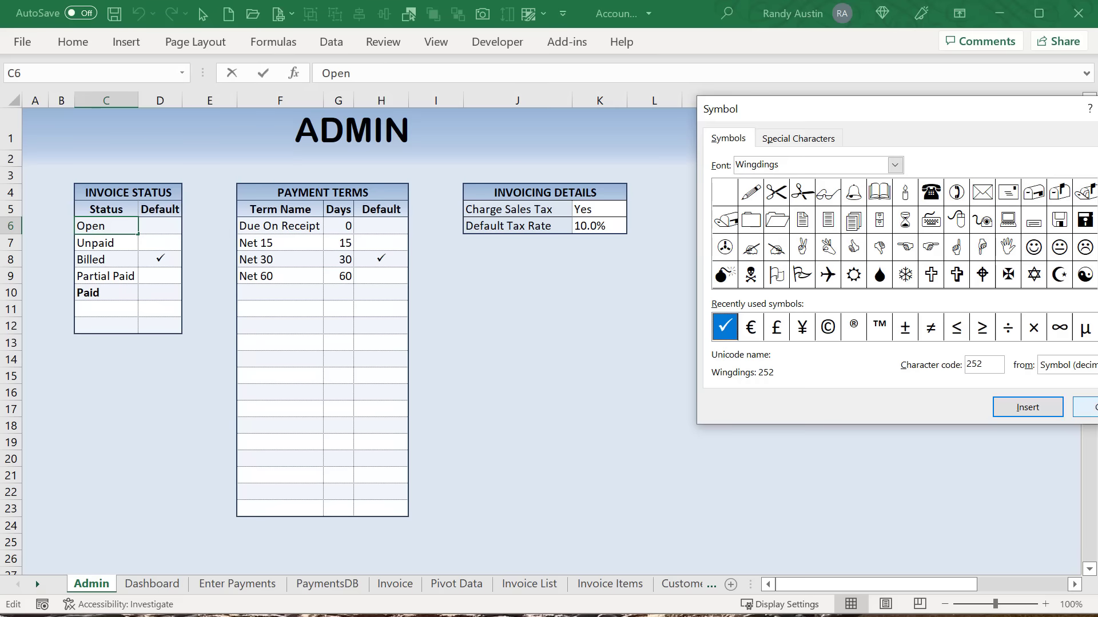
left_click(1085, 407)
left_click(642, 376)
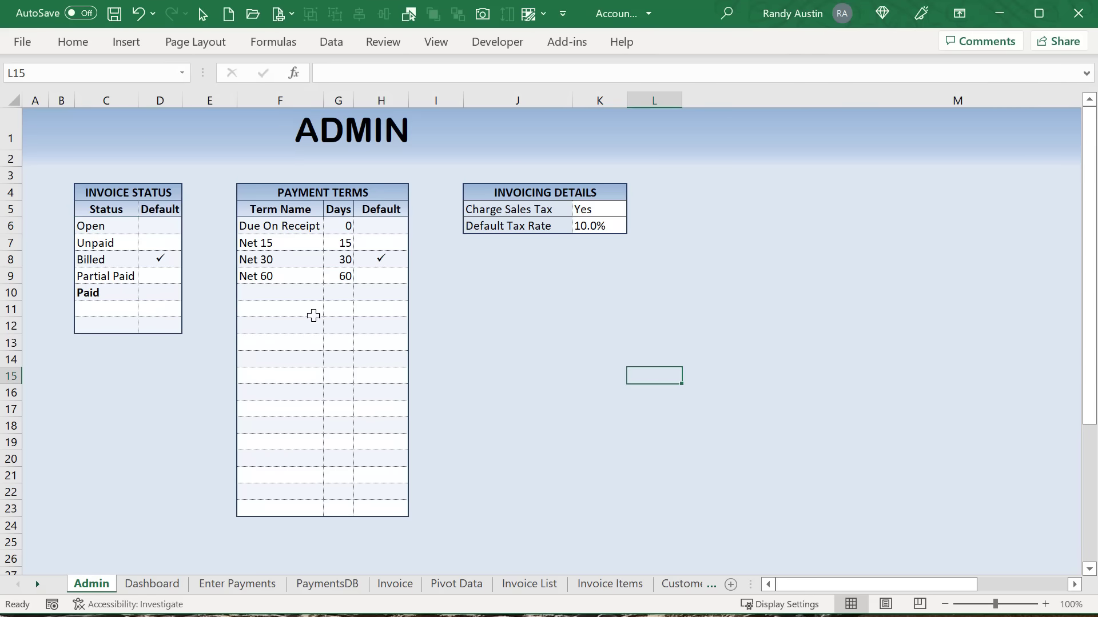
Locate the Visual Basic editor command and check the Developer entry in Excel's ribbon customization options, leaving them unchanged
left_click(266, 293)
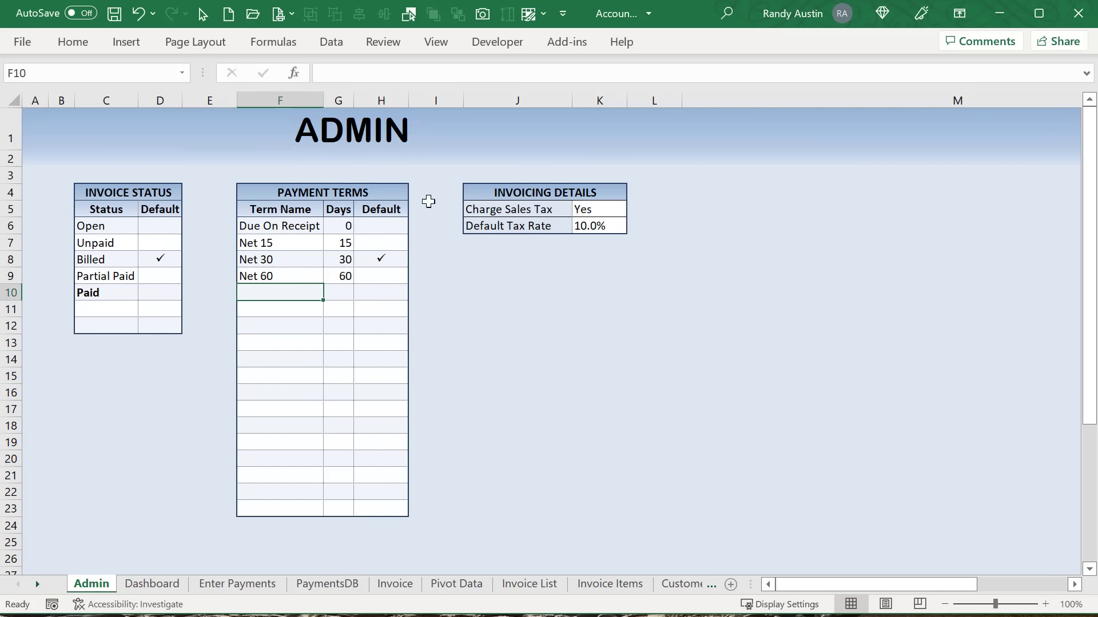
left_click(497, 42)
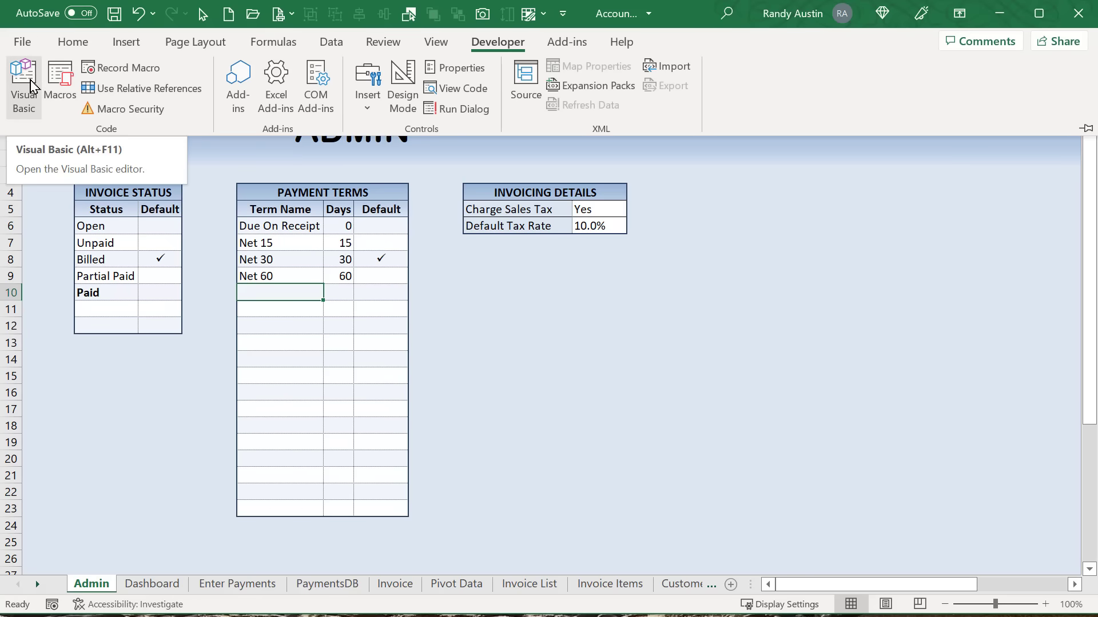
left_click(22, 41)
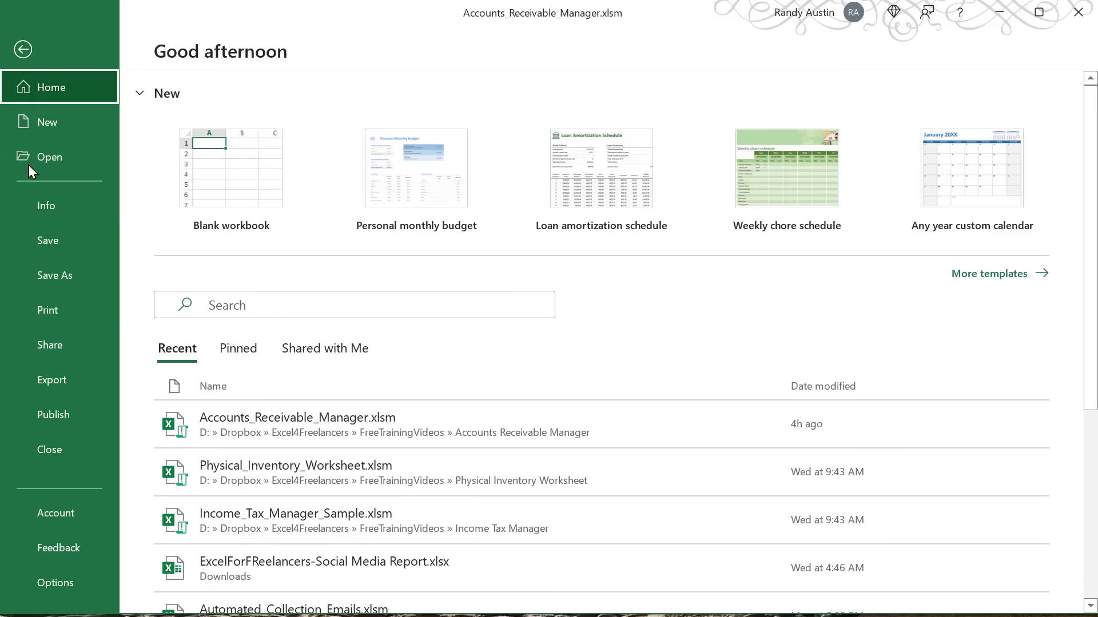
left_click(61, 579)
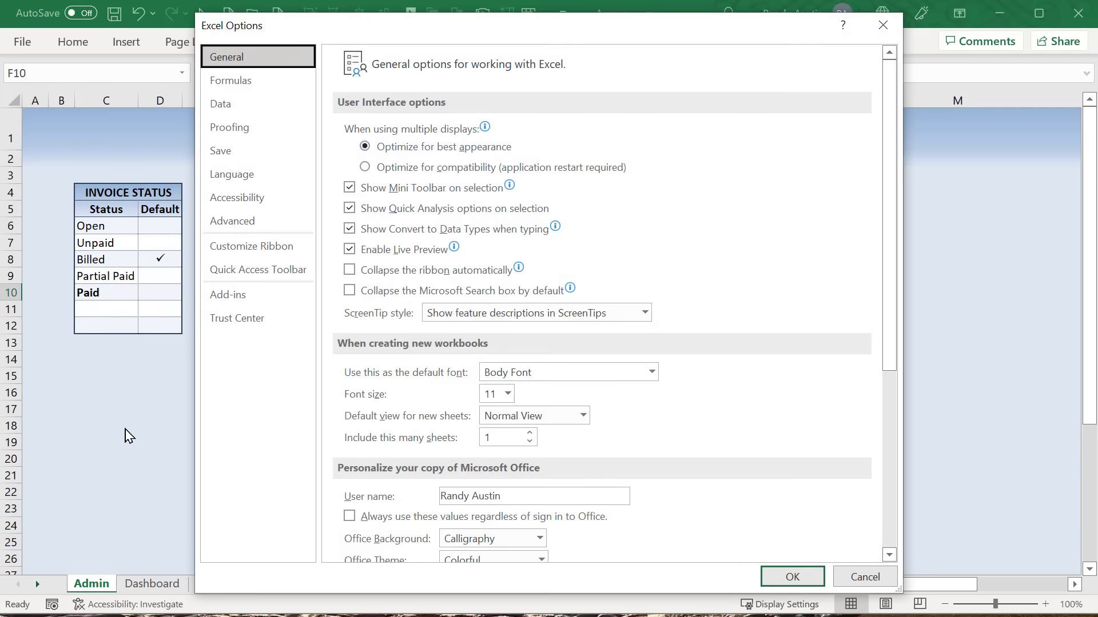
left_click(272, 225)
scroll(517, 323, "down", 8)
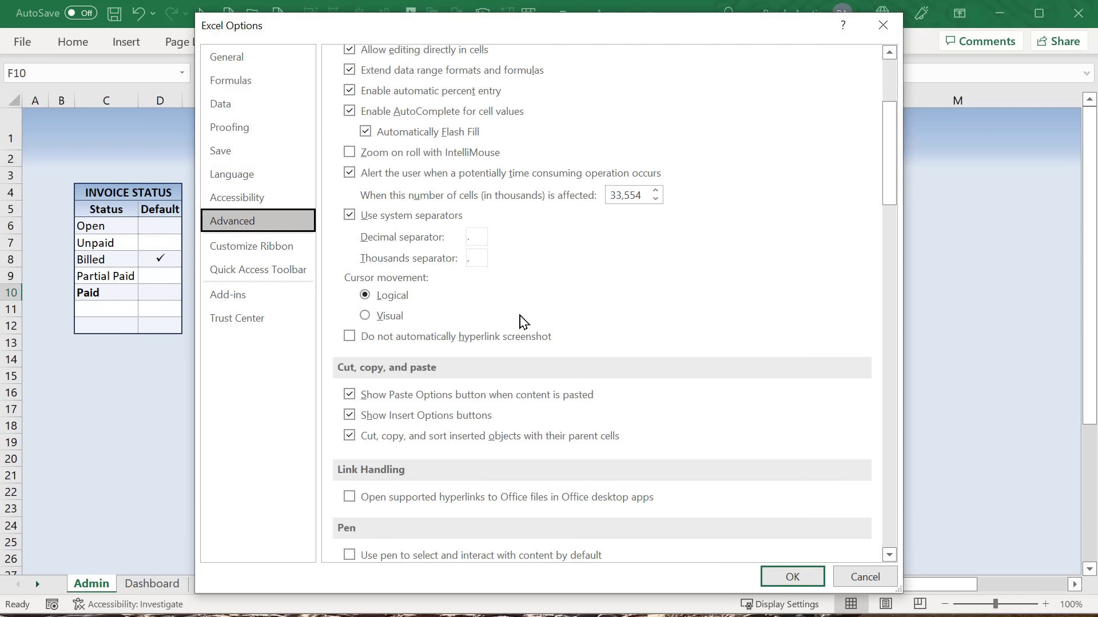
scroll(517, 323, "down", 2)
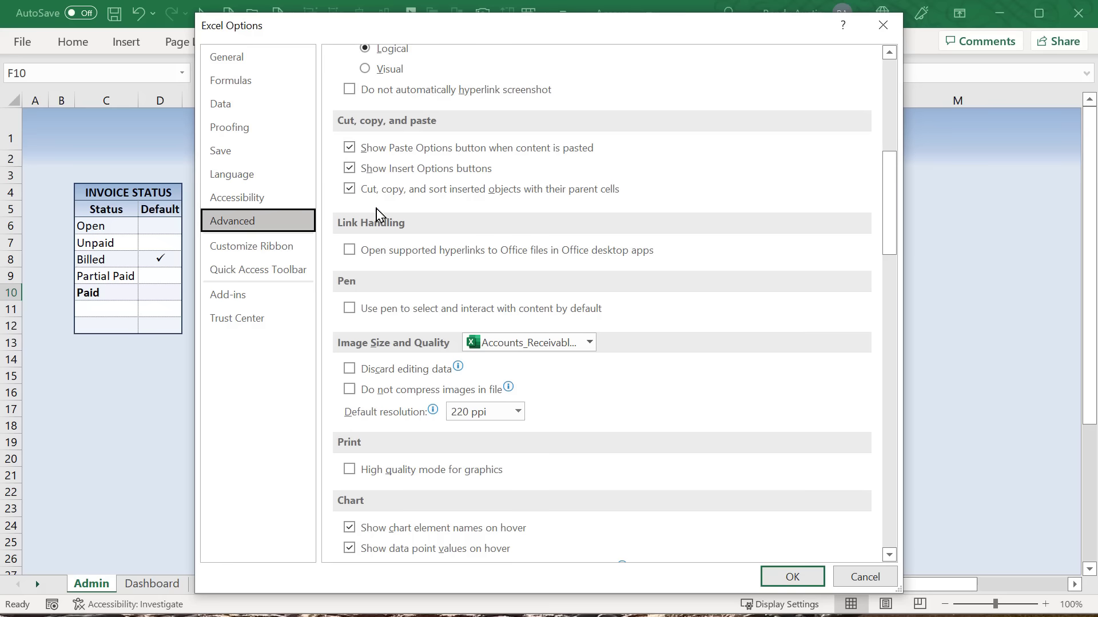
left_click(306, 245)
left_click(686, 327)
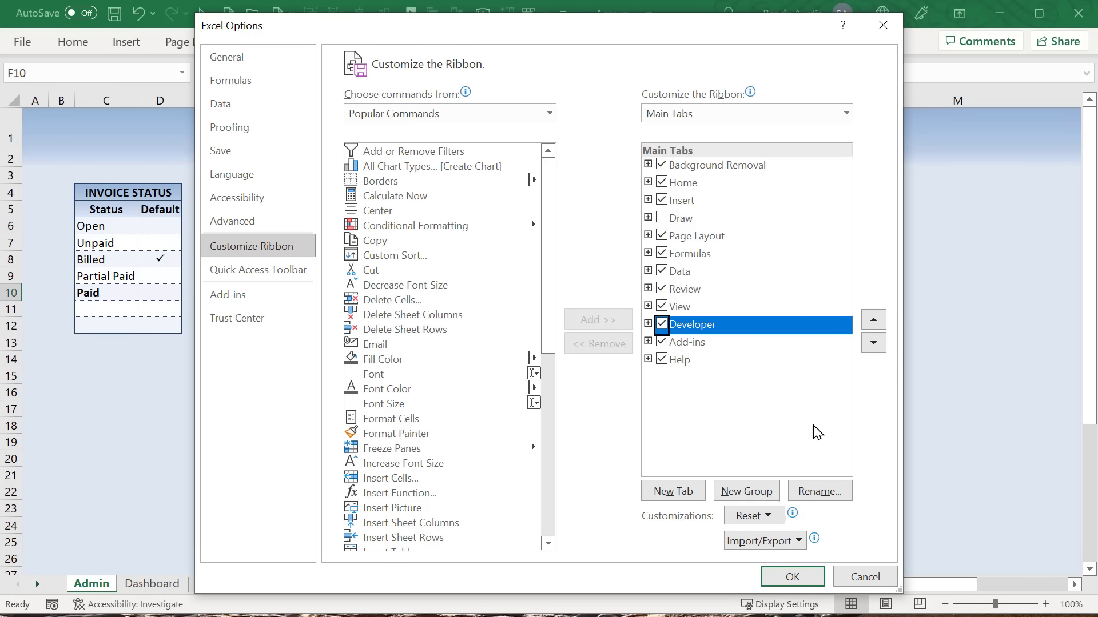
left_click(865, 577)
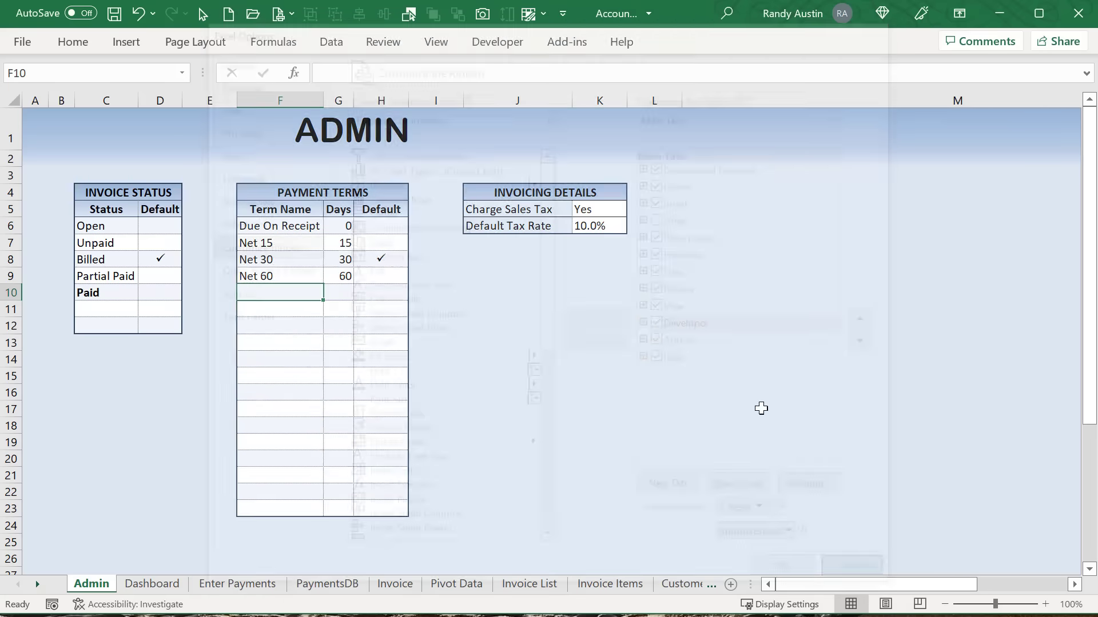
Open the Admin sheet's code in the Visual Basic editor and examine its SelectionChange event and the CountLarge exit line
left_click(497, 42)
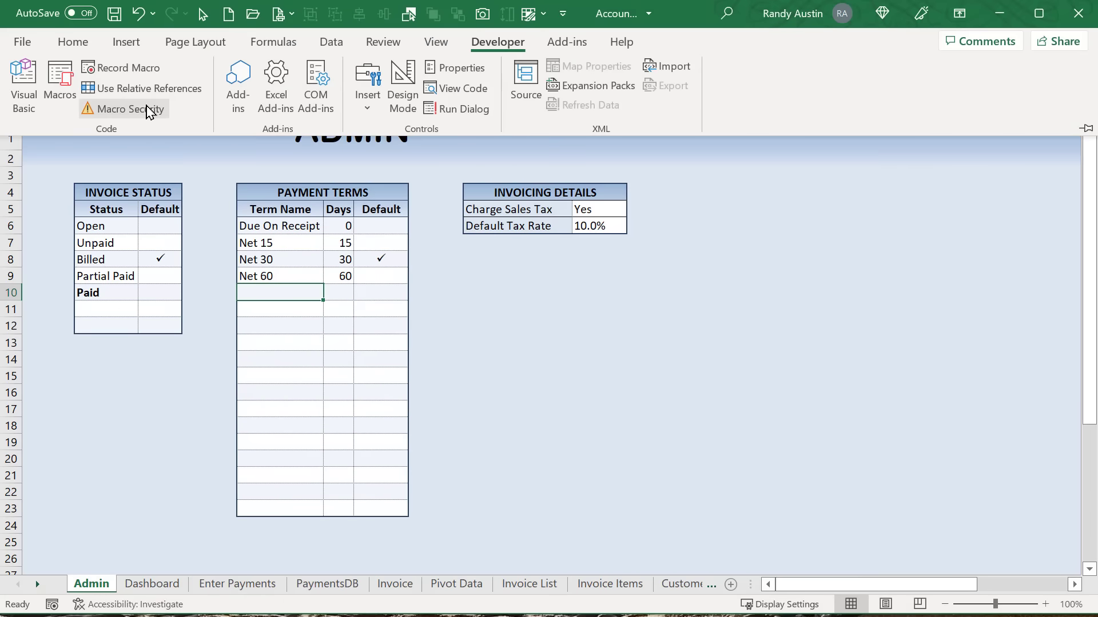
left_click(21, 92)
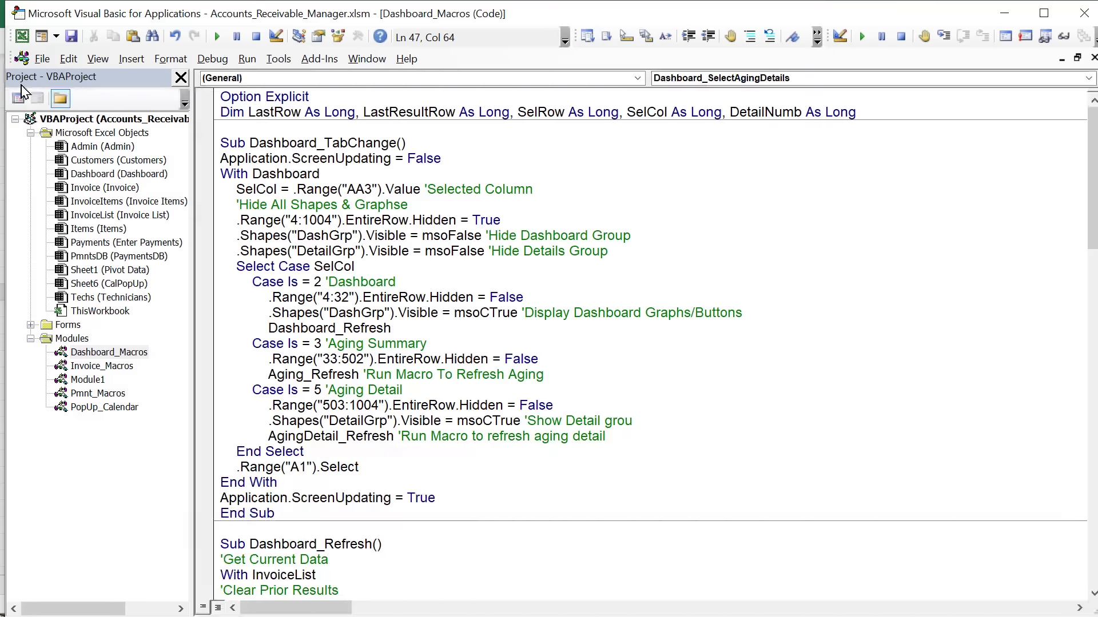
double_click(83, 148)
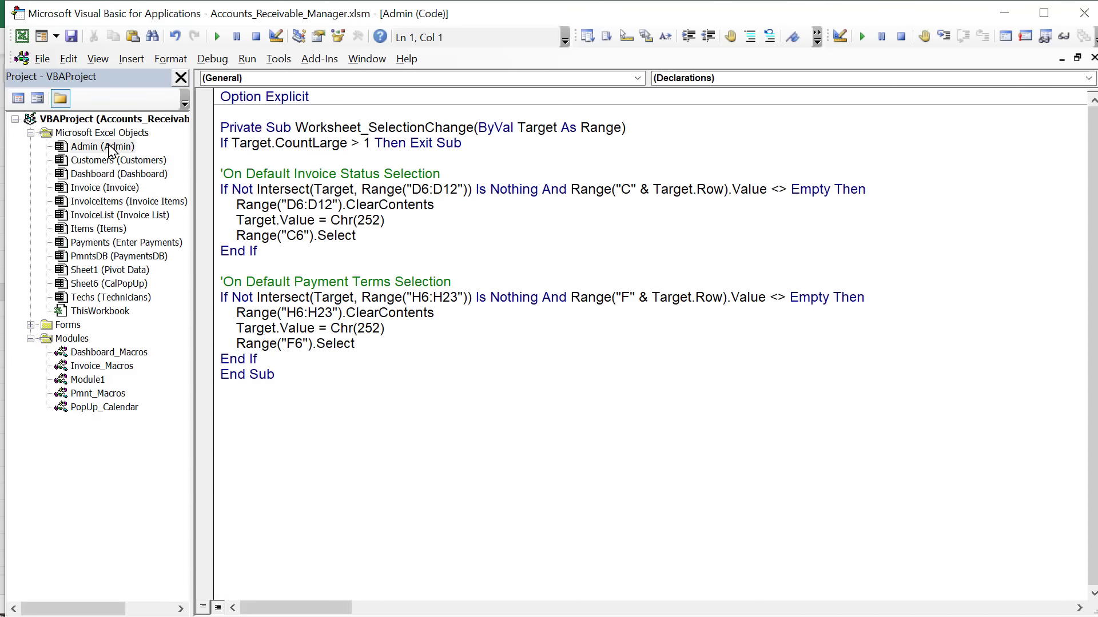
left_click(110, 148)
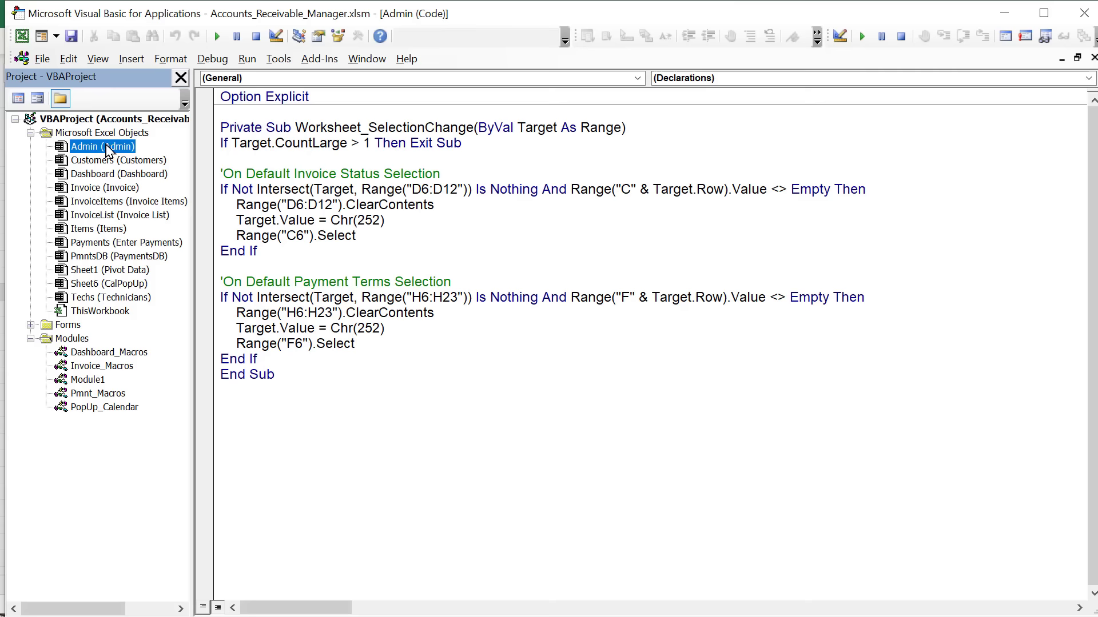
left_click_drag(307, 127, 443, 127)
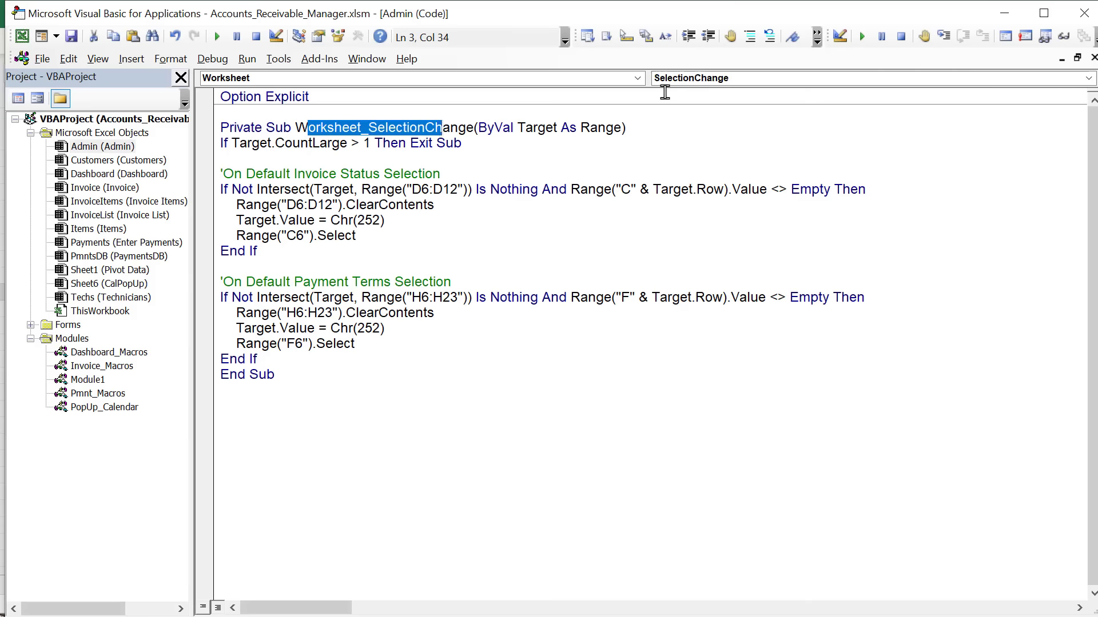
left_click(698, 80)
left_click(703, 84)
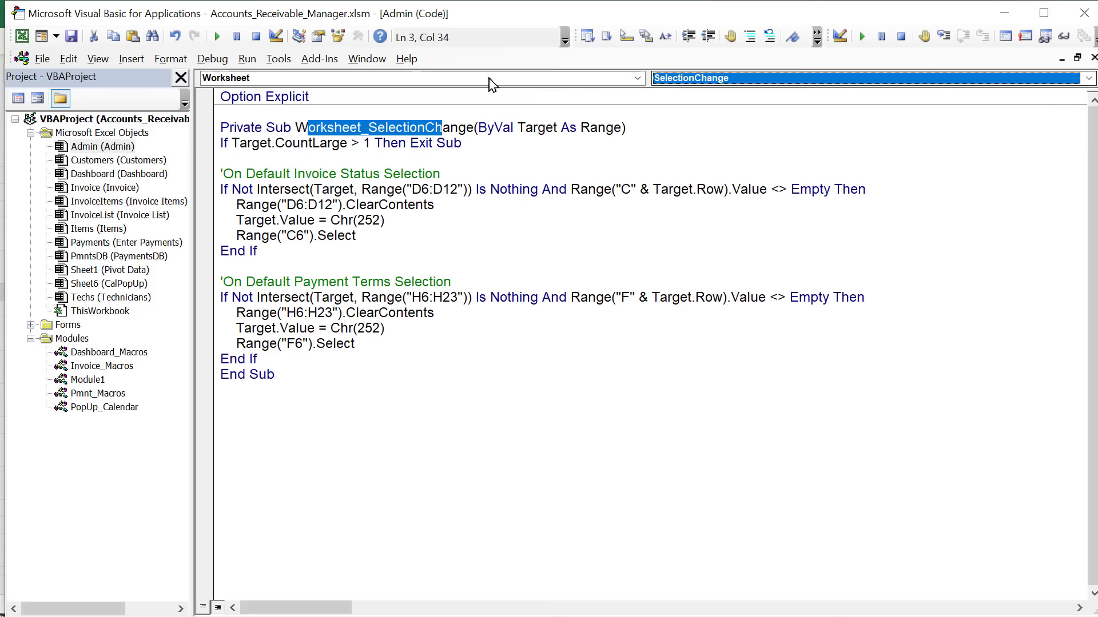
left_click_drag(223, 147, 446, 143)
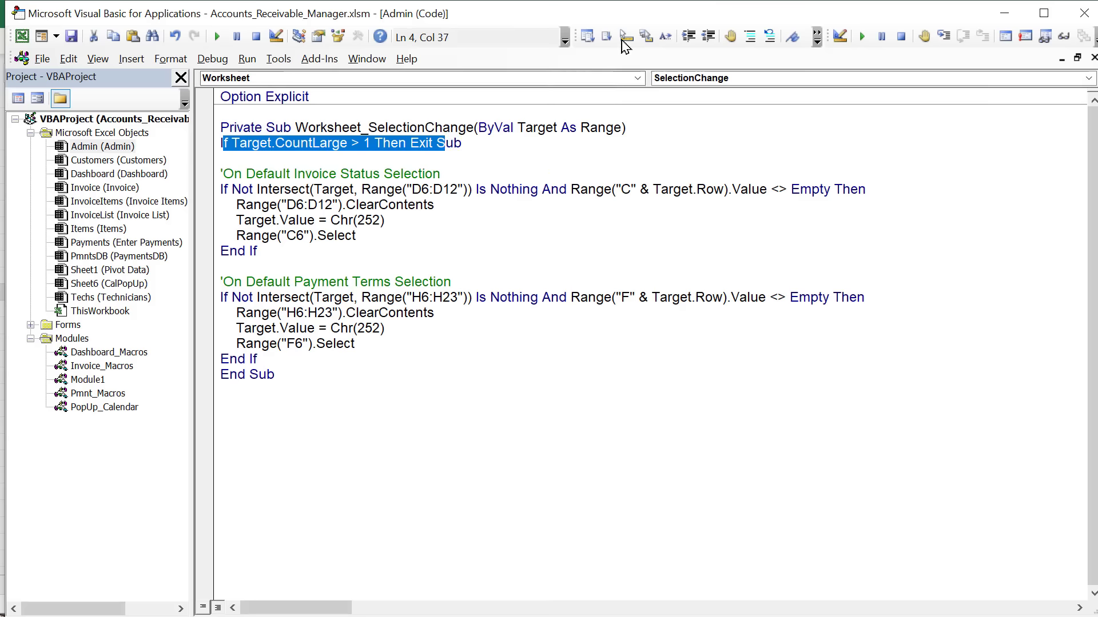
Shrink the code editor window to uncover the Admin sheet, and highlight the invoice status default range D6:D12
left_click_drag(619, 2, 608, 250)
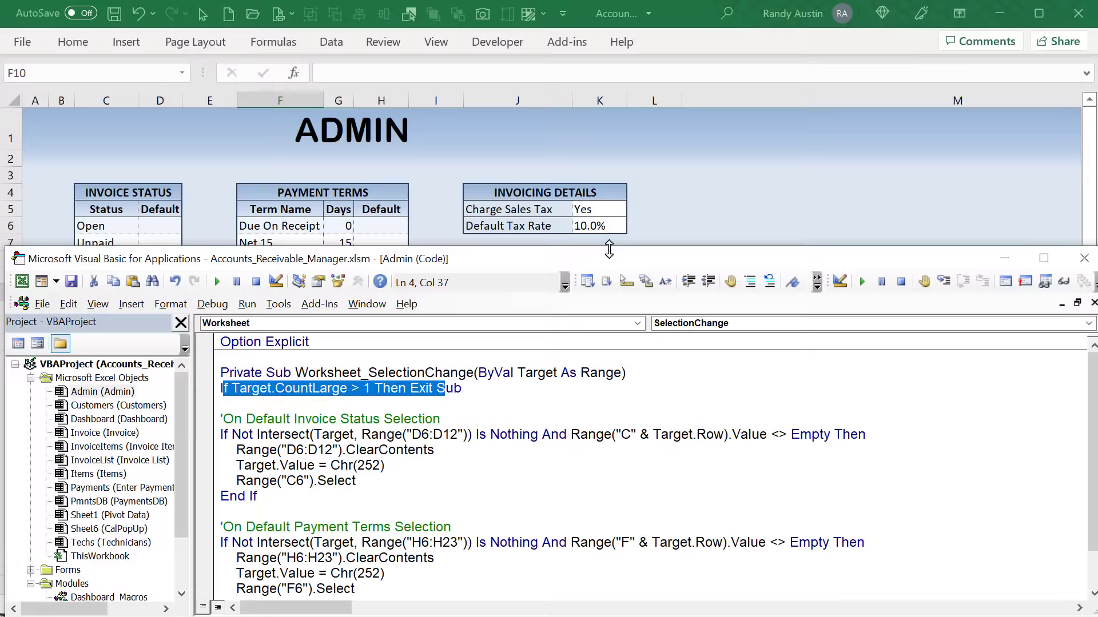
left_click(650, 156)
left_click_drag(157, 227, 159, 328)
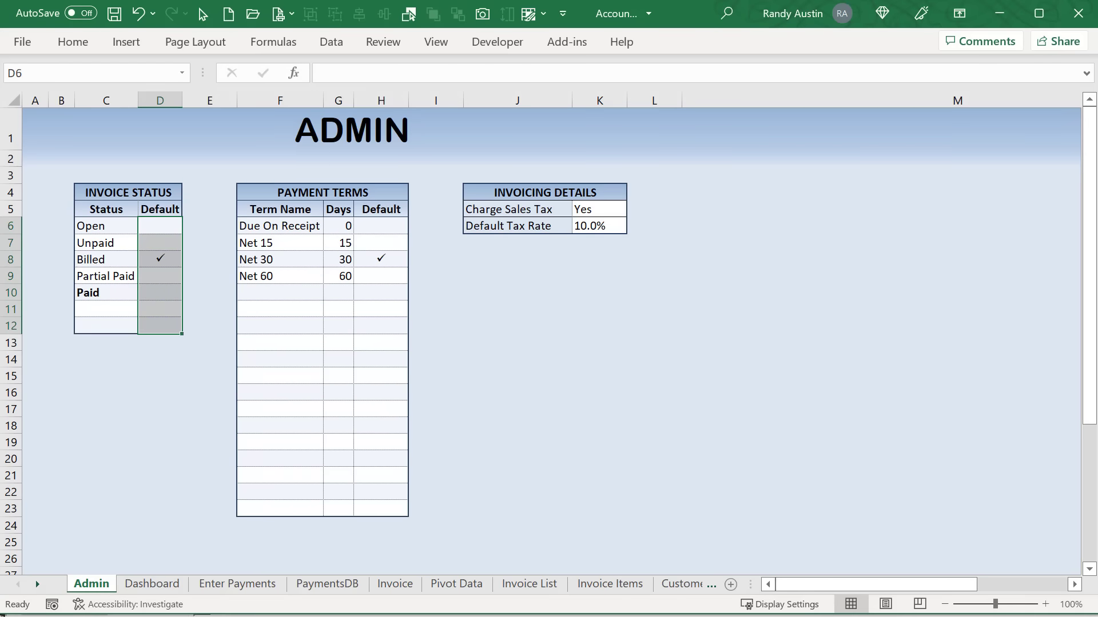
key("alt+F11")
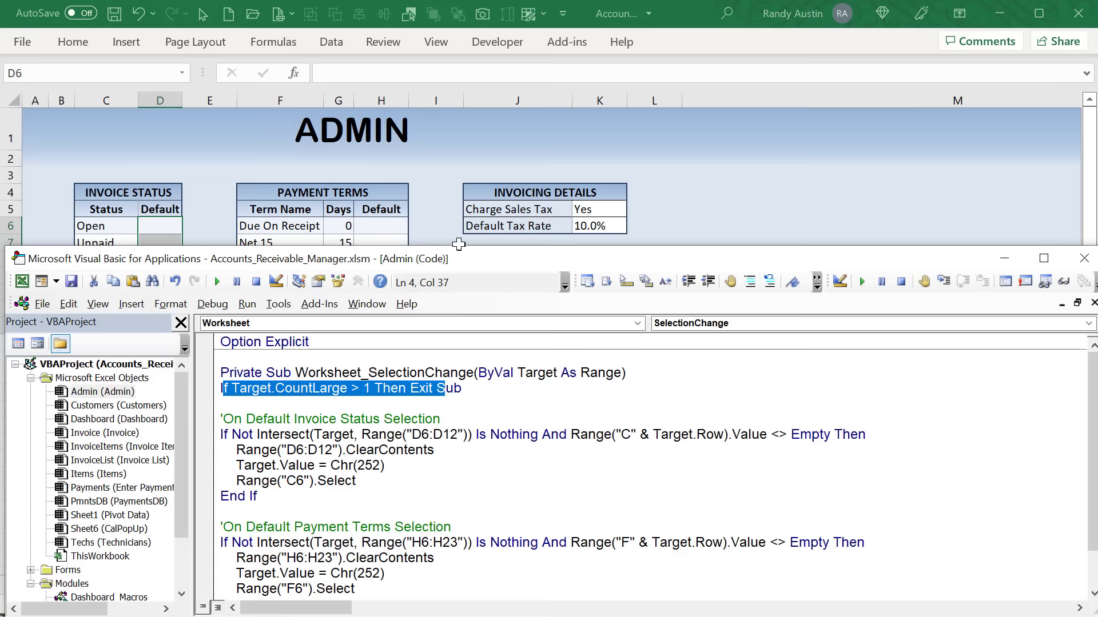
Test the default cells beside the empty status rows, and make Paid the default invoice status
mouse_move(461, 250)
left_mouse_down()
mouse_move(415, 103)
mouse_move(442, 250)
left_mouse_up()
left_click(483, 158)
left_click(150, 321)
left_click_drag(106, 307, 109, 324)
left_click(154, 314)
left_click(160, 325)
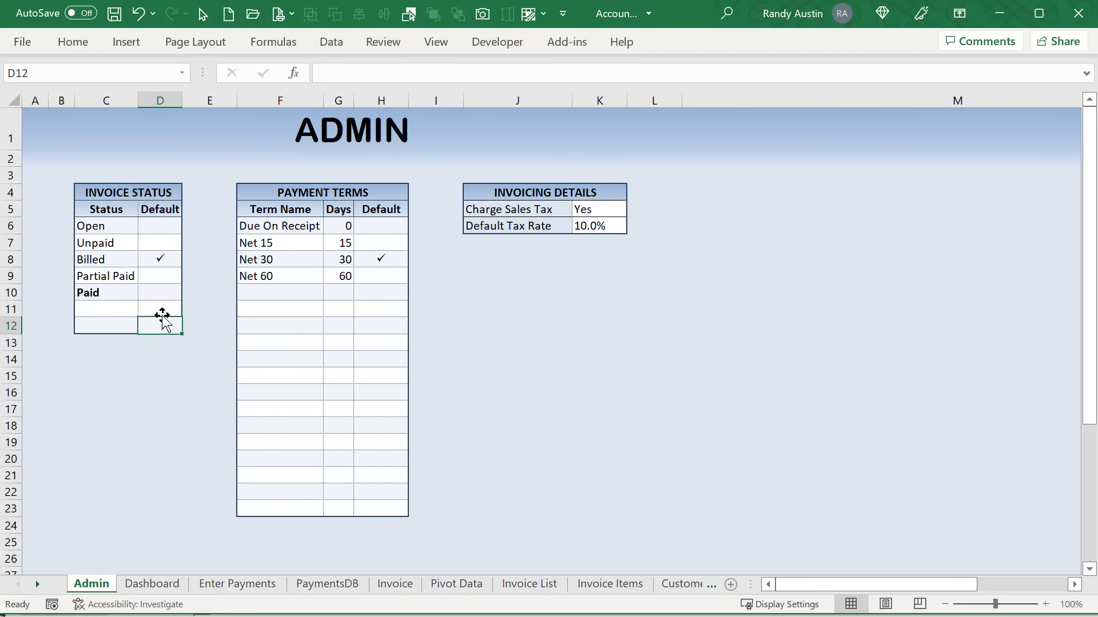
left_click(161, 311)
left_click(162, 328)
left_click(160, 311)
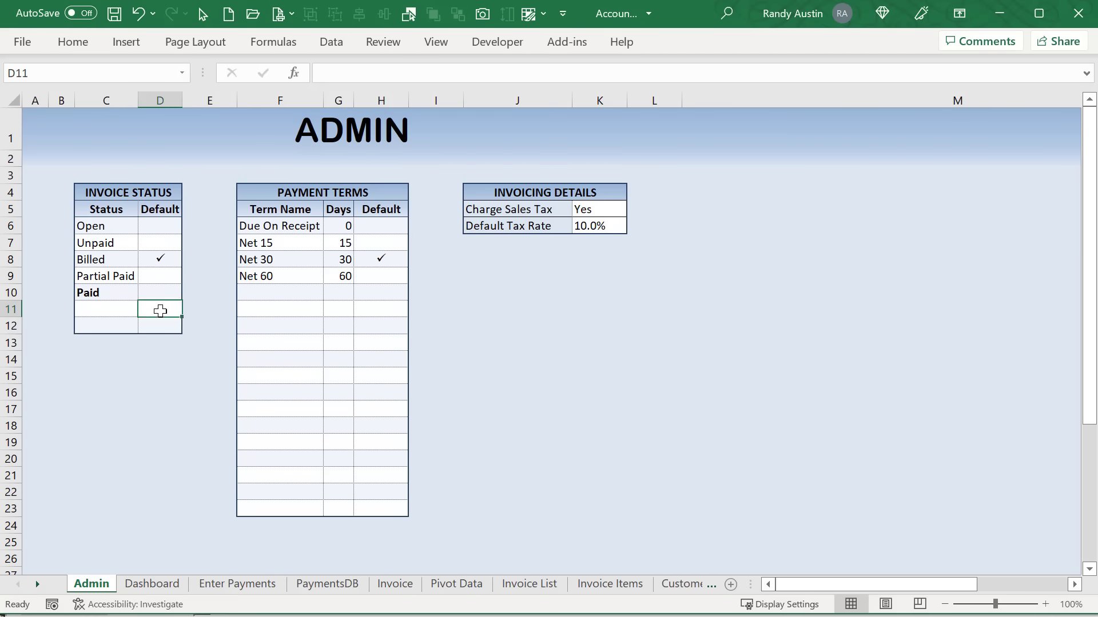
left_click(158, 290)
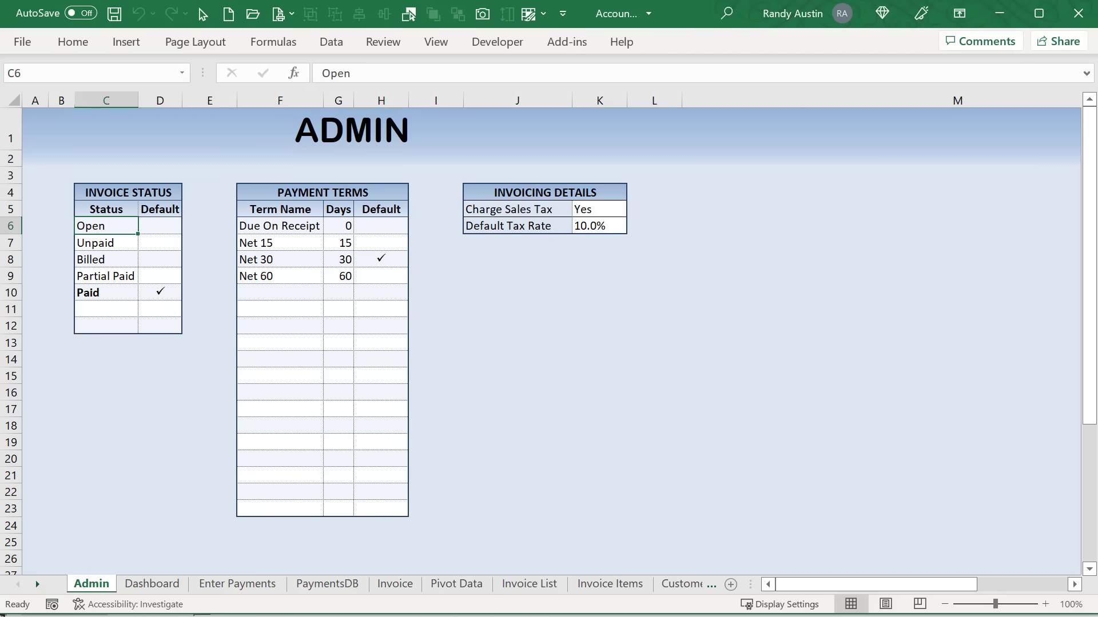
Examine the default invoice status code: the column C condition, clearing D6:D12, the Chr(252) value and selecting C6
key("alt+F11")
left_click(575, 433)
left_click_drag(576, 433, 830, 430)
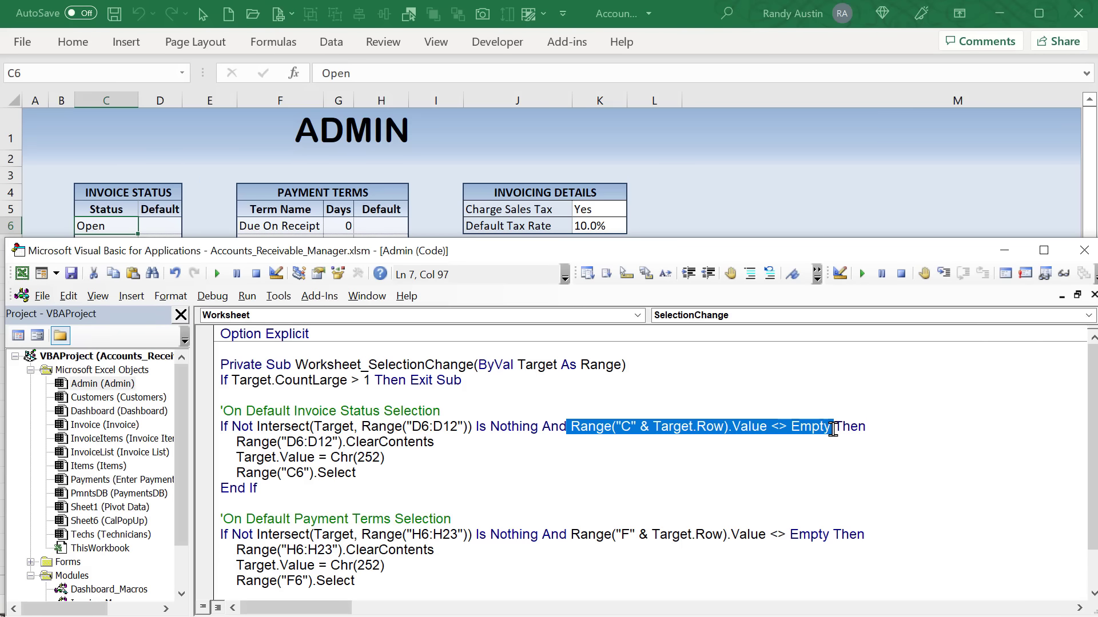
left_click(491, 470)
left_click_drag(483, 444, 235, 449)
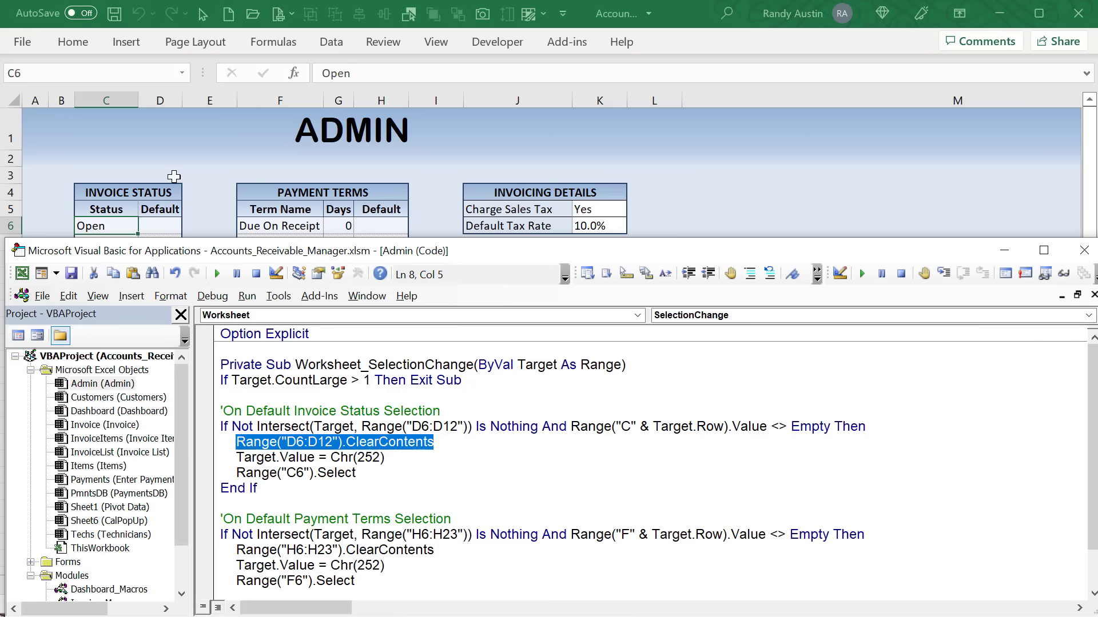
left_click_drag(319, 459, 240, 459)
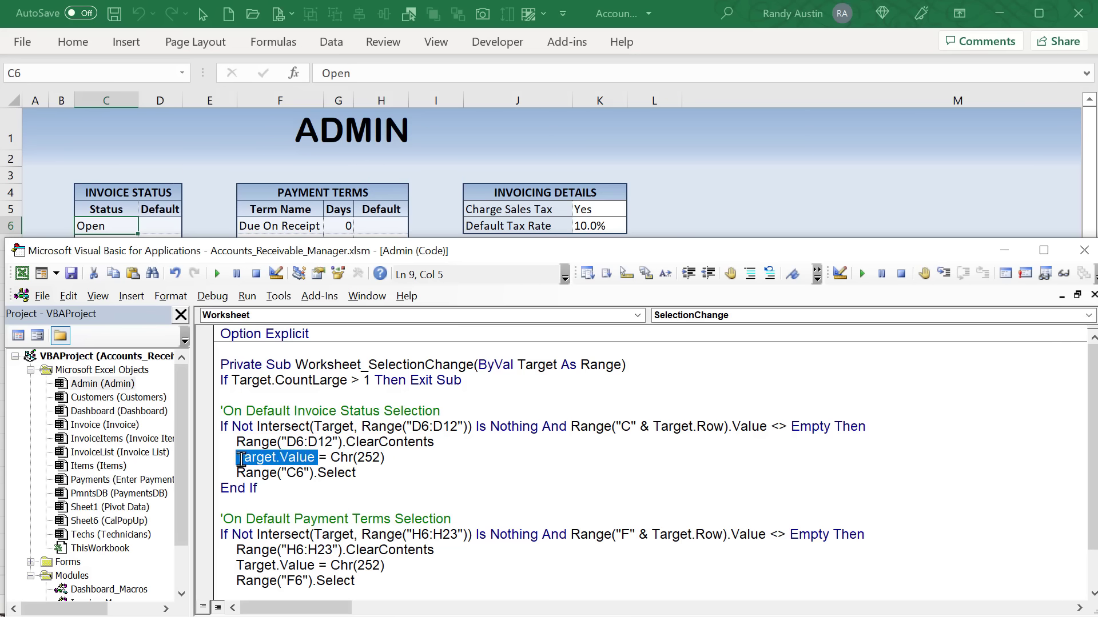
left_click_drag(384, 458, 332, 454)
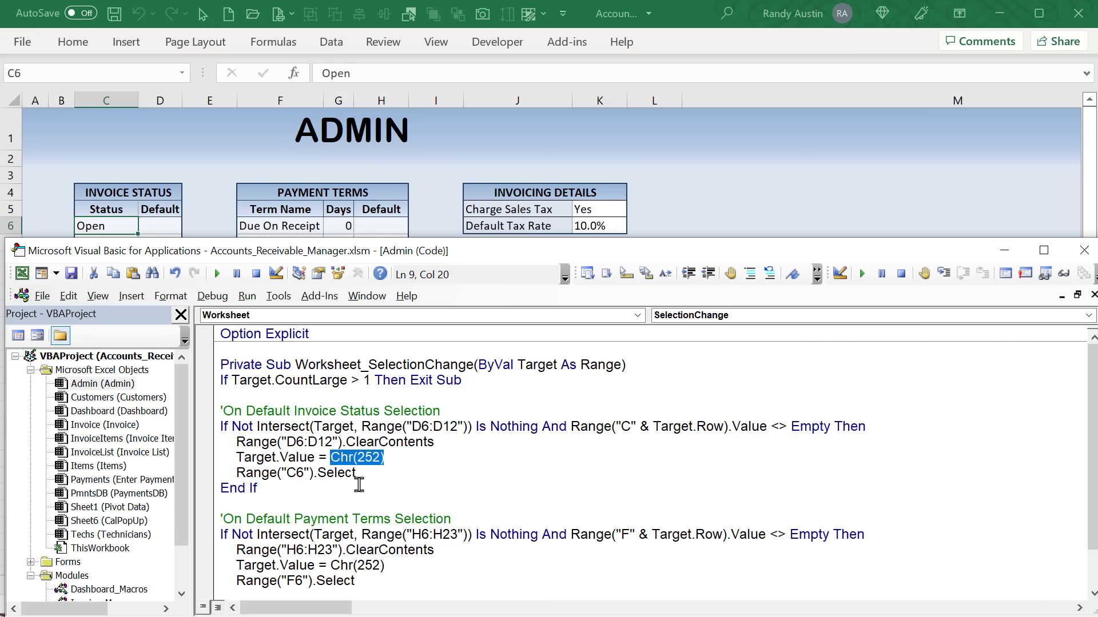
left_click_drag(362, 472, 241, 468)
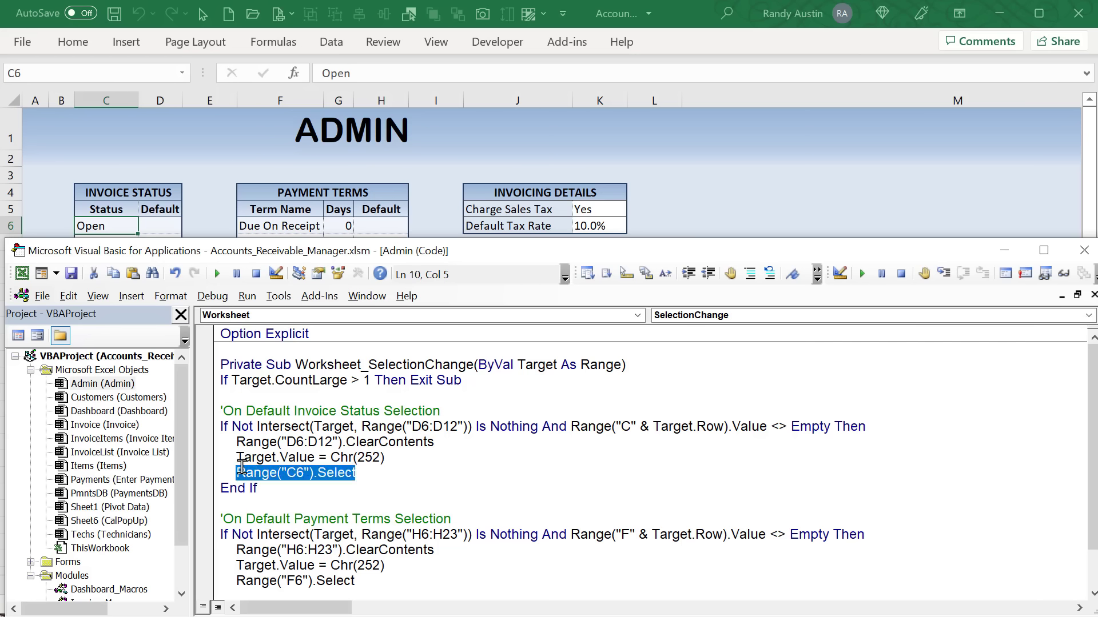
Switch the default invoice status to Open, then try other statuses and finish with Unpaid as the default
left_click(207, 175)
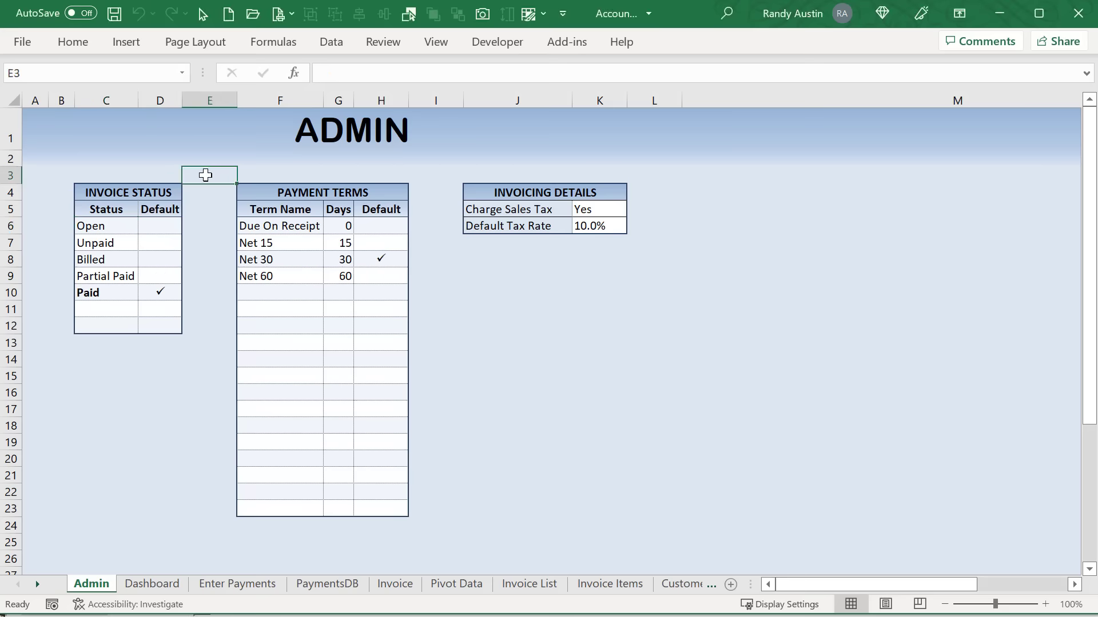
left_click(160, 228)
left_click(160, 228)
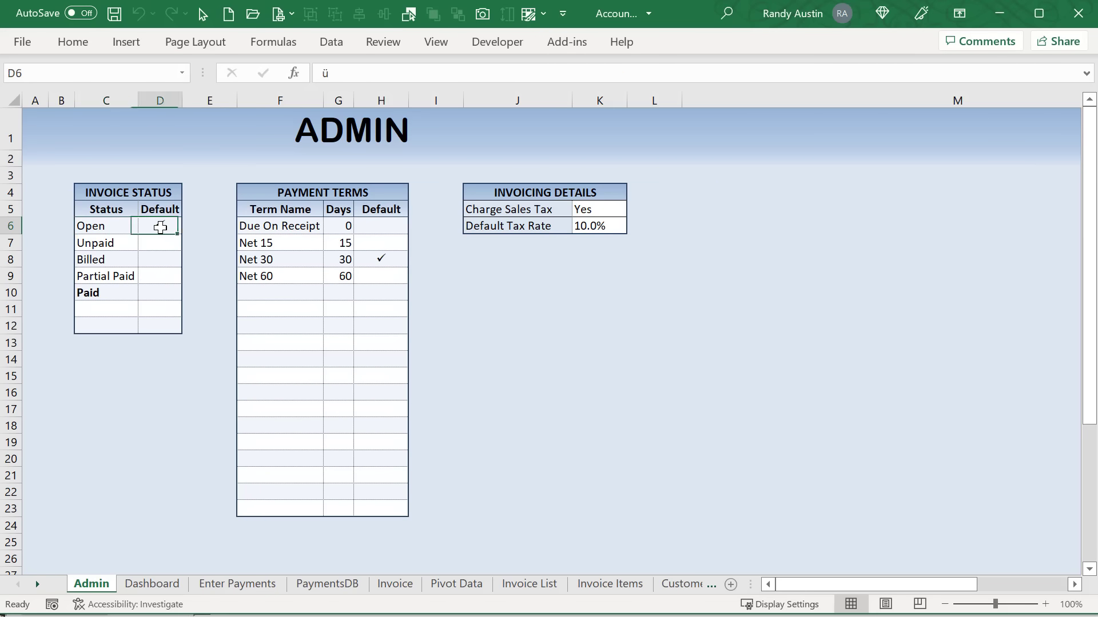
left_click(179, 227)
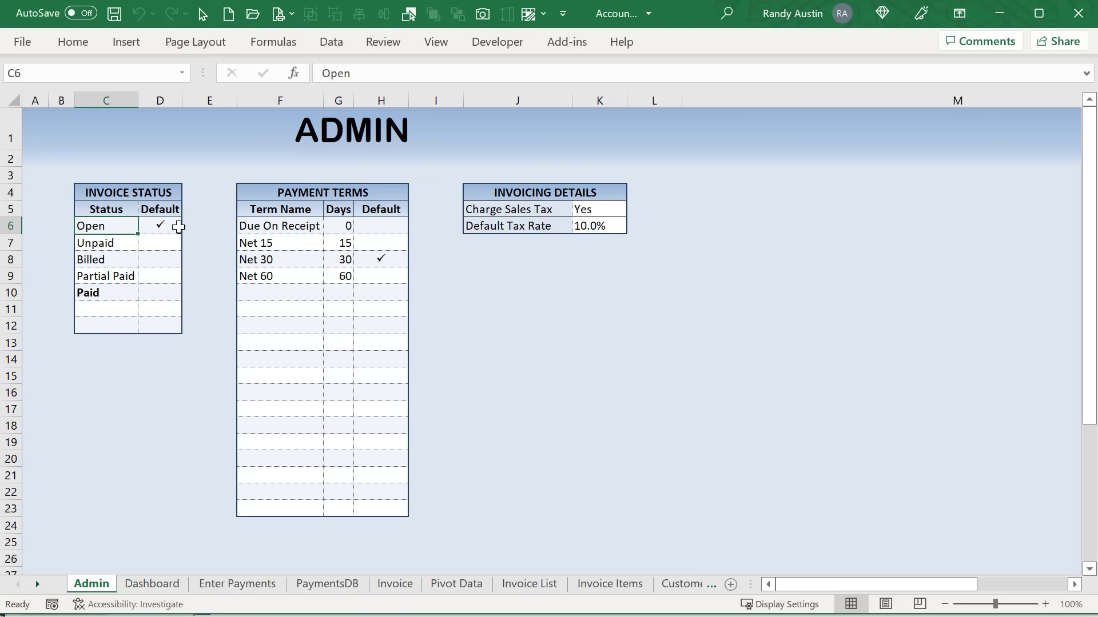
left_click_drag(212, 254, 191, 240)
left_click(170, 245)
left_click(174, 260)
left_click(160, 243)
Highlight the payment terms default range H6:H23 and examine its code, including the column F condition and selecting F6
left_click_drag(380, 225, 388, 502)
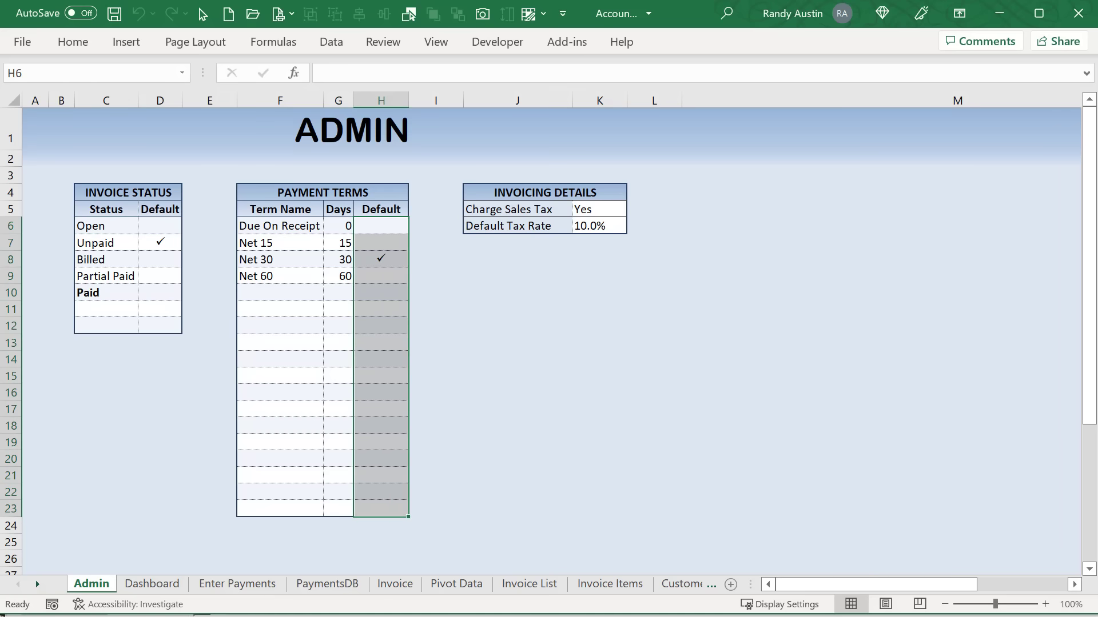
key("alt+F11")
scroll(493, 490, "down", 1)
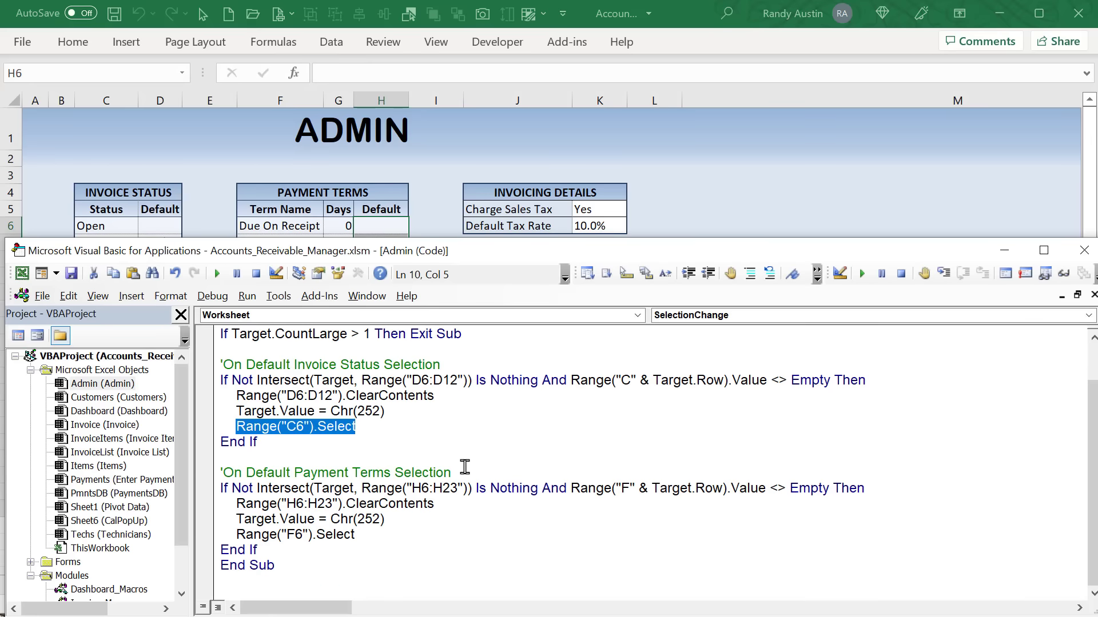
left_click_drag(452, 472, 251, 474)
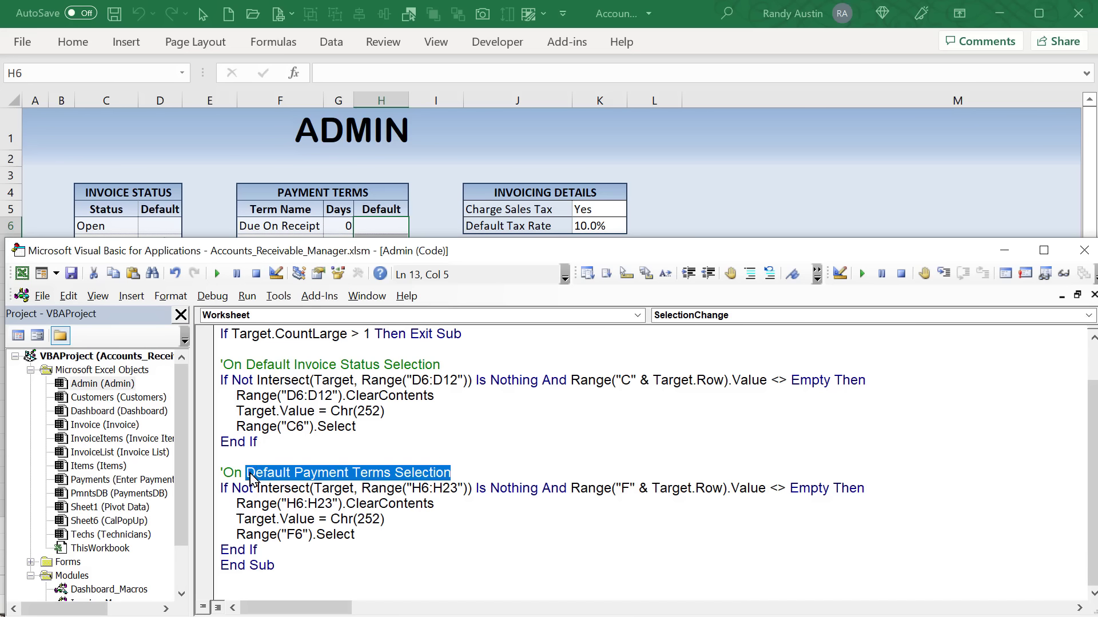
left_click(435, 503)
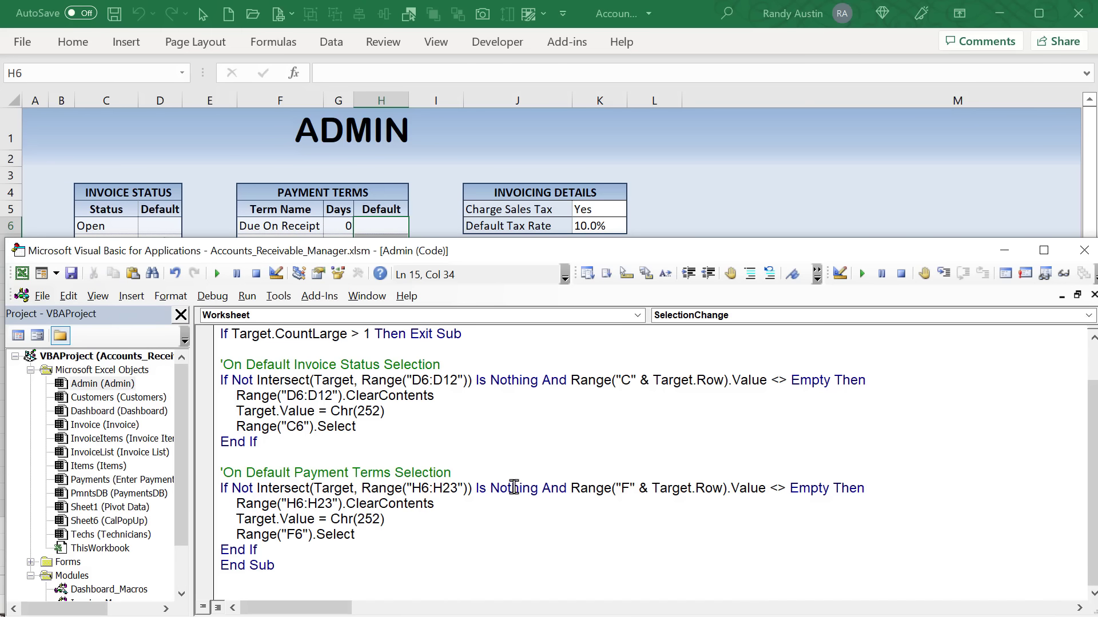
double_click(627, 491)
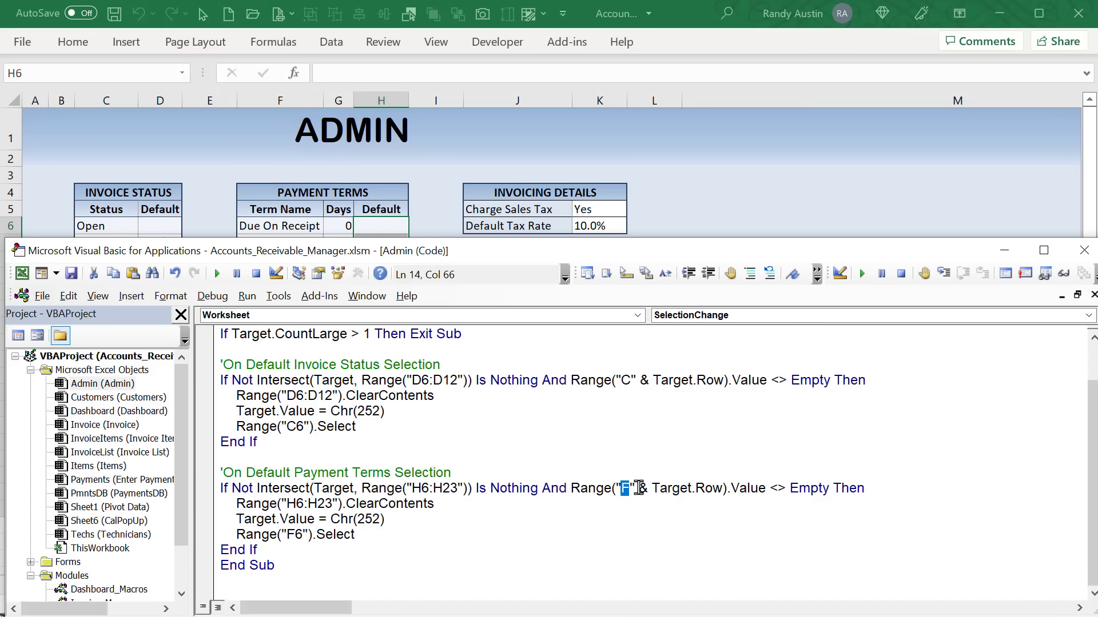
left_click(681, 507)
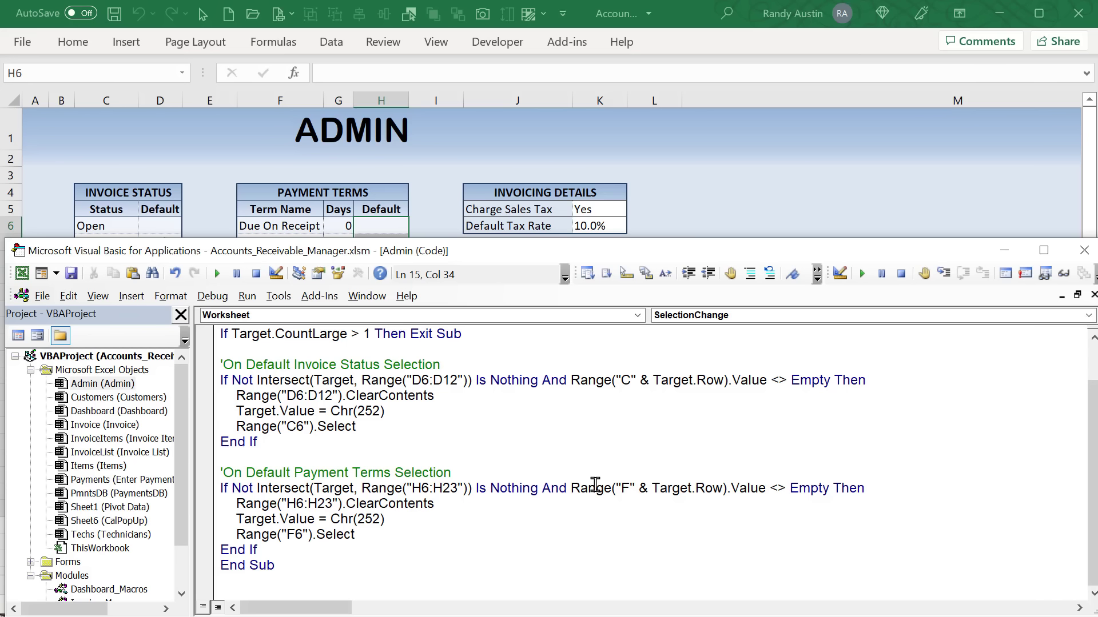
left_click_drag(440, 508, 234, 509)
left_click_drag(399, 519, 266, 535)
left_click_drag(368, 534, 257, 532)
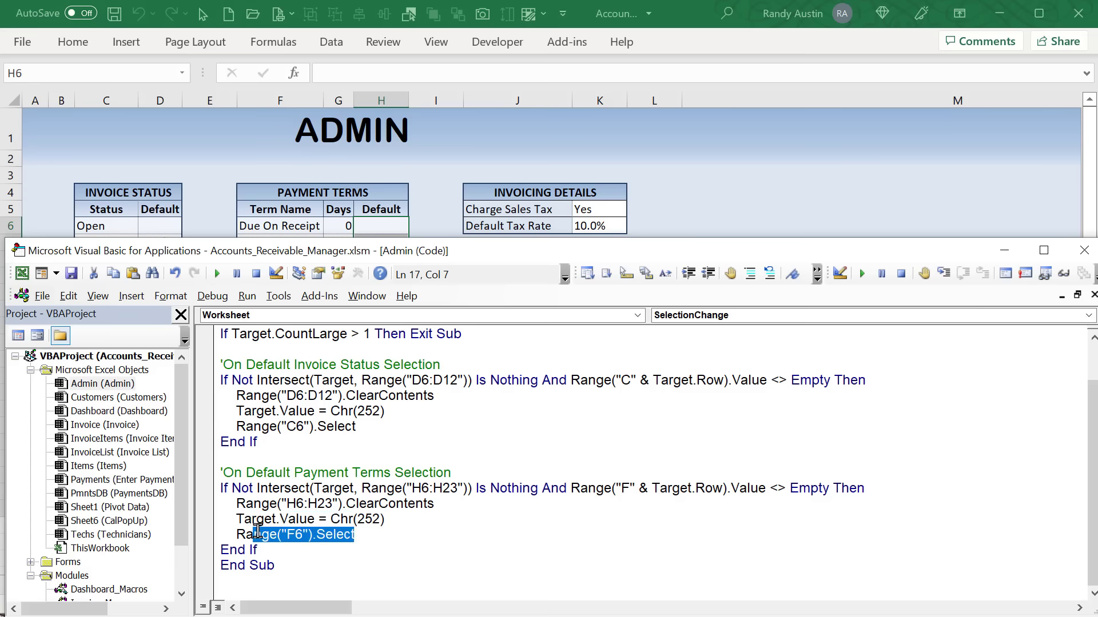
scroll(364, 524, "up", 1)
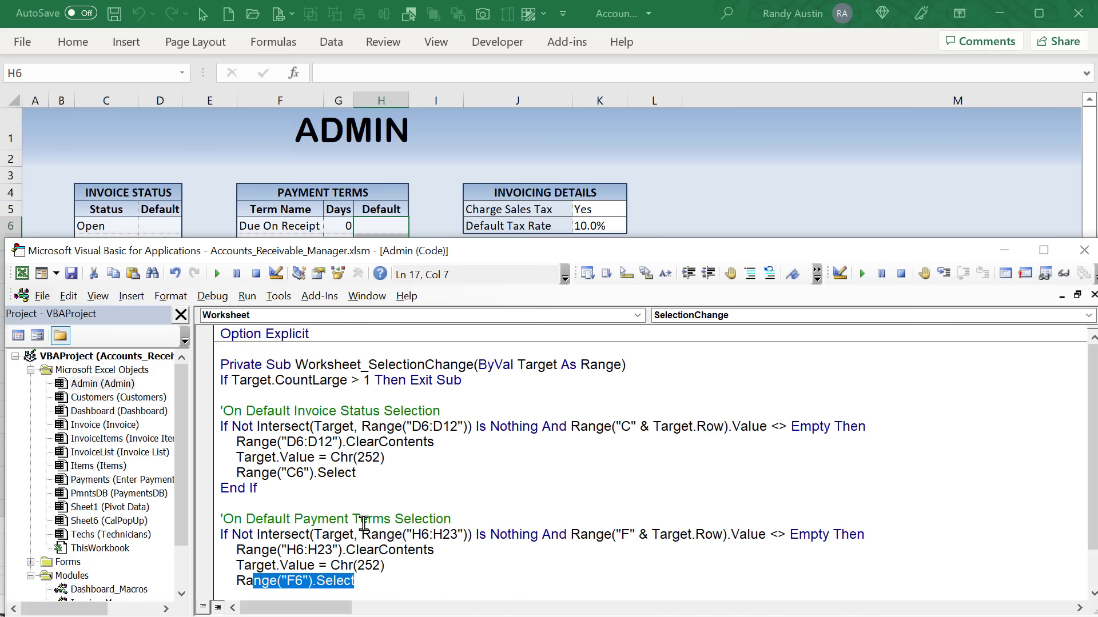
On the Invoice sheet, examine the invoice date, status, terms and due date cells
key("alt+F11")
left_click(395, 584)
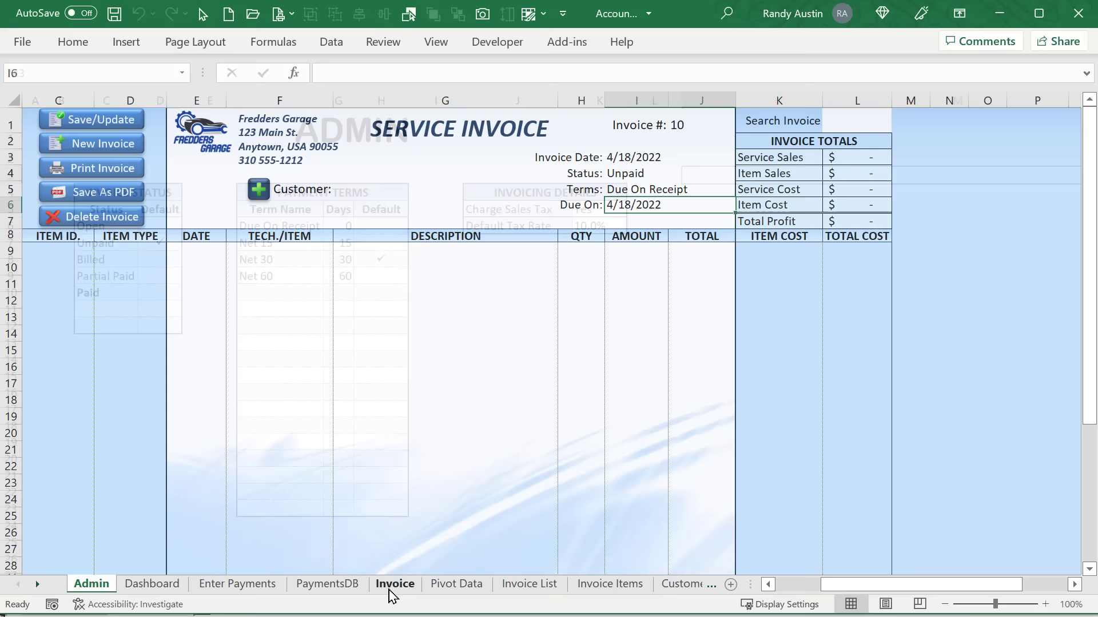
left_click(687, 159)
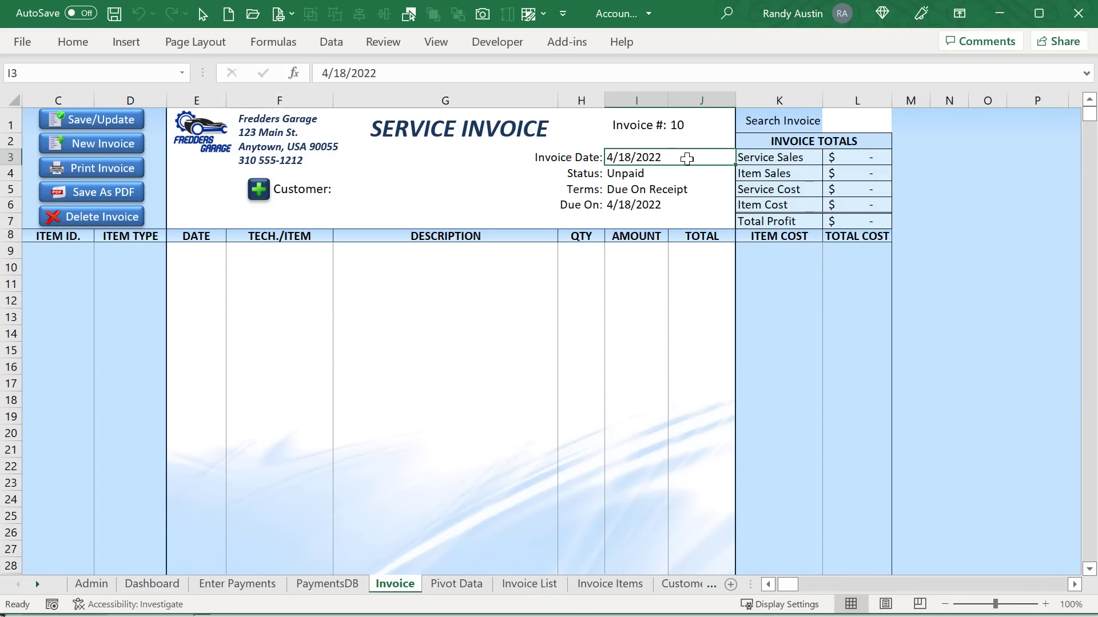
left_click(639, 176)
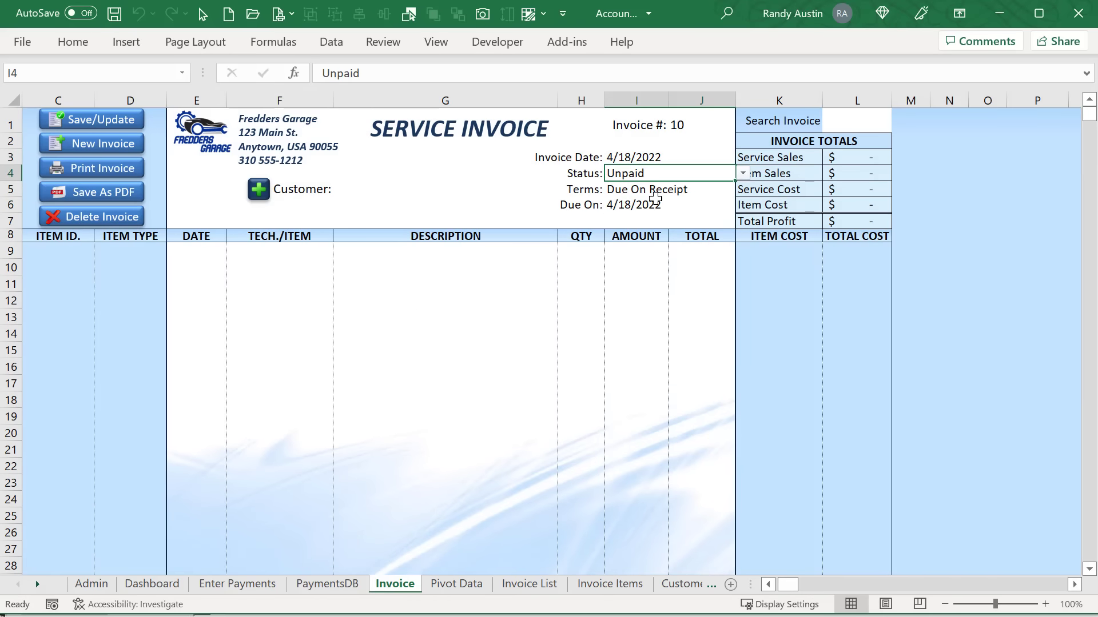
left_click(656, 200)
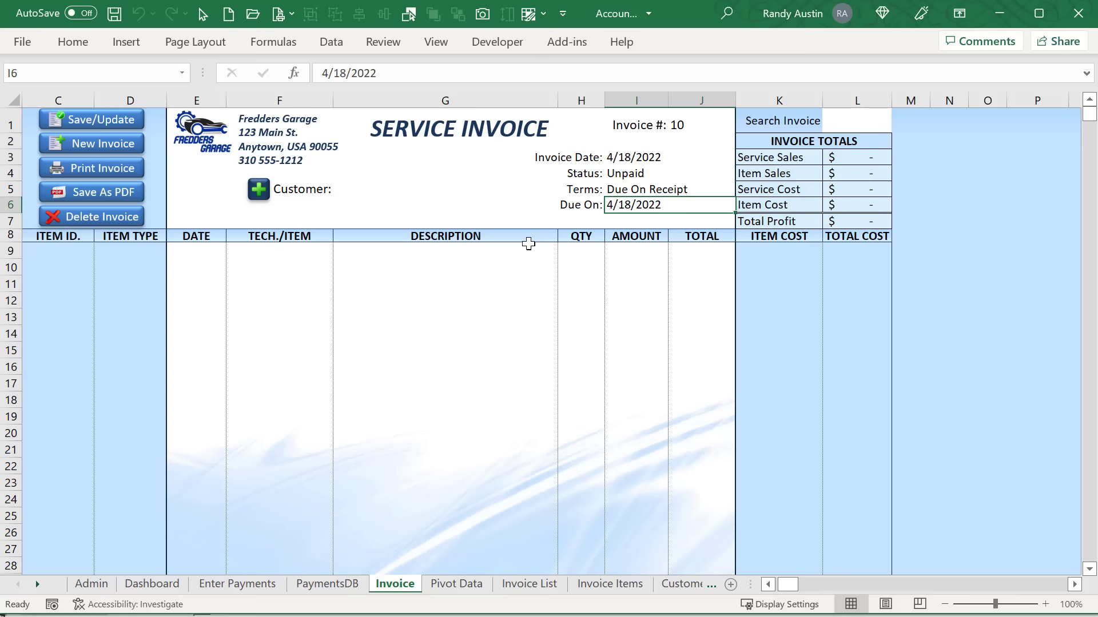
left_click_drag(640, 163, 645, 197)
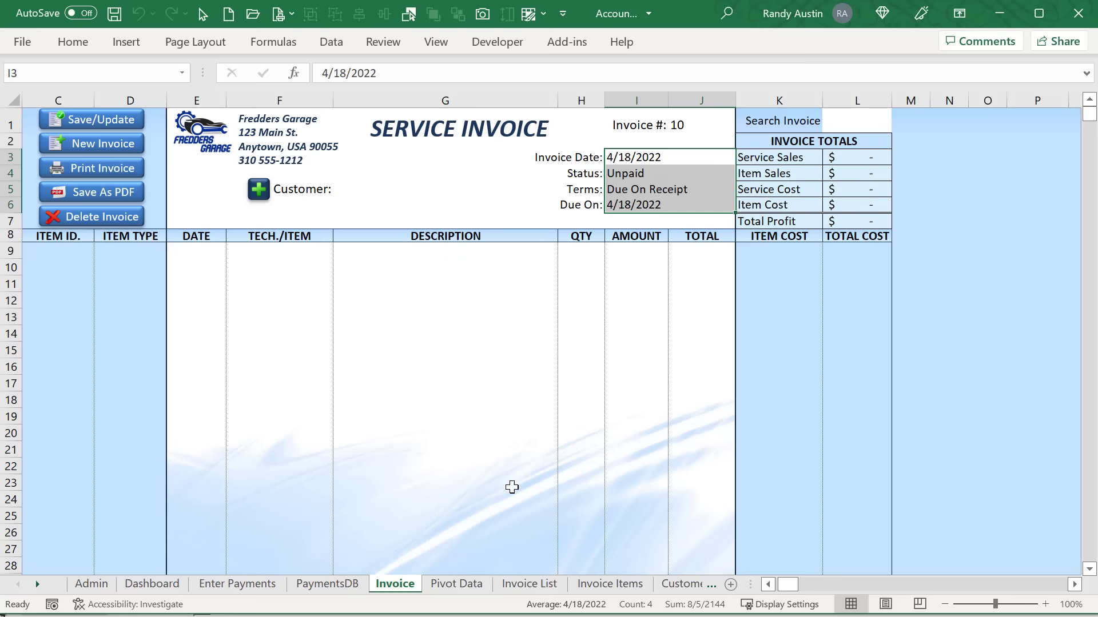
On the Invoice List sheet, examine the column headers from Date and Customer through Due Date, Total, Total Paid, Balance and Days Overdue
left_click(504, 585)
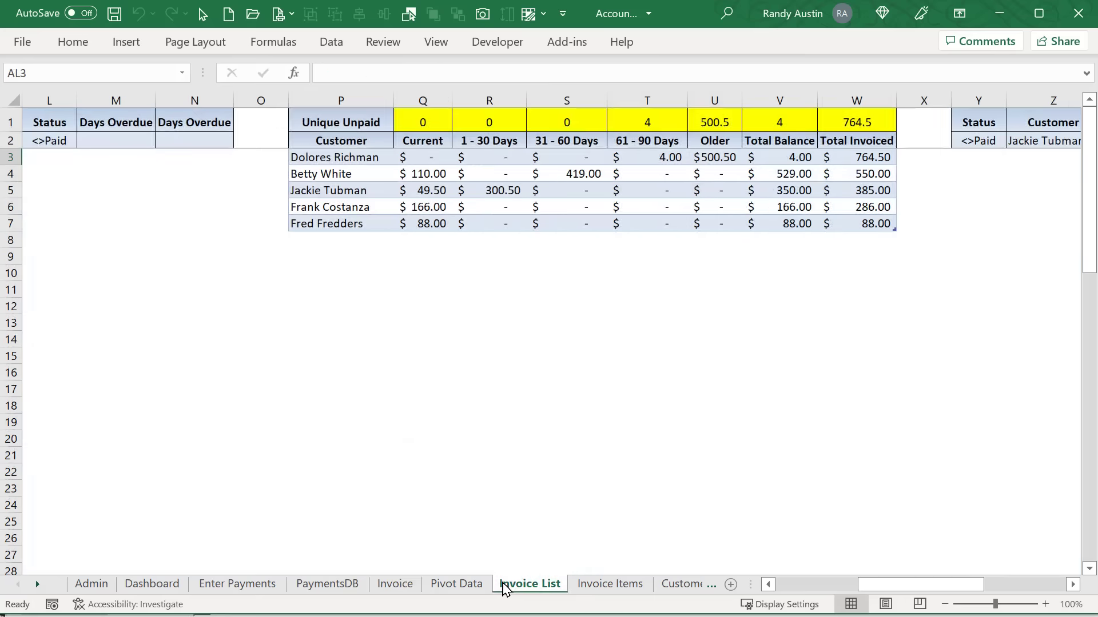
left_click_drag(887, 584, 806, 584)
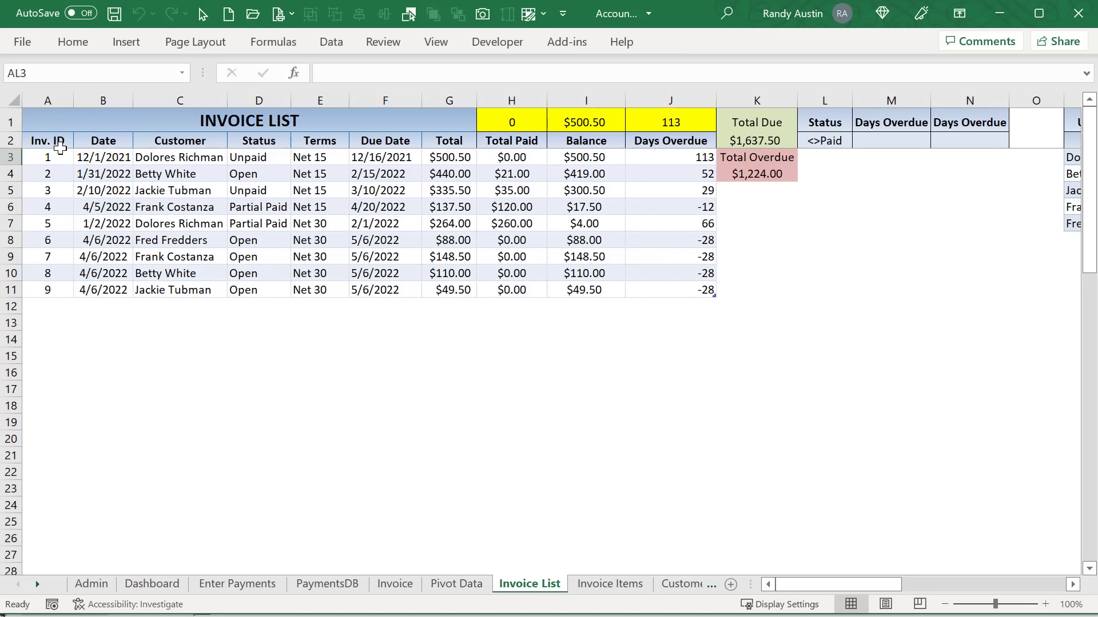
left_click(115, 140)
left_click(195, 140)
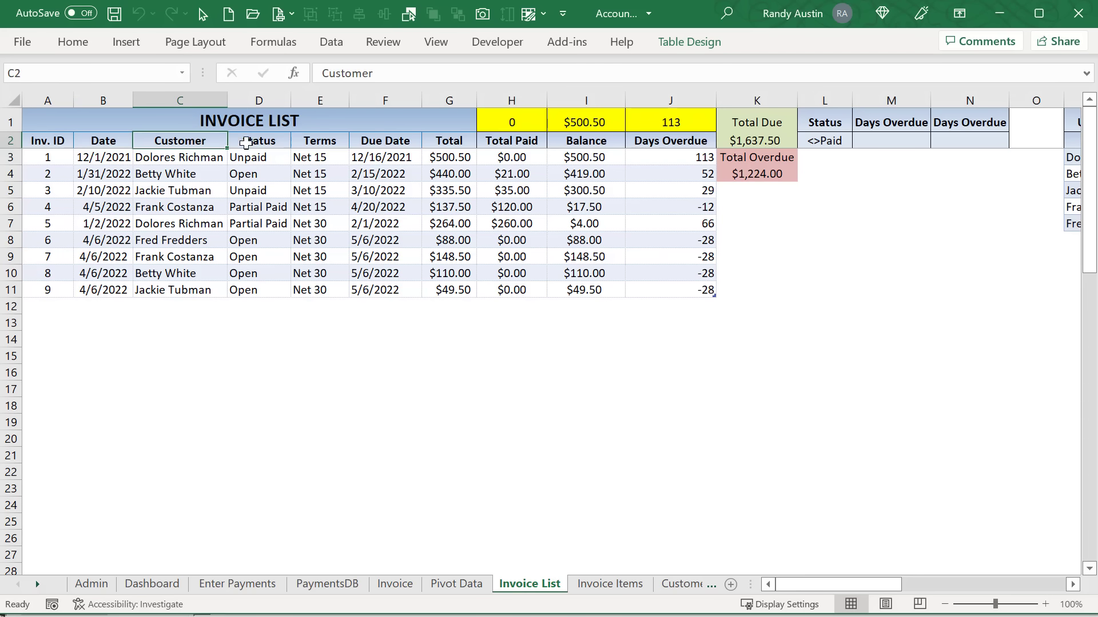
left_click(260, 140)
left_click(314, 143)
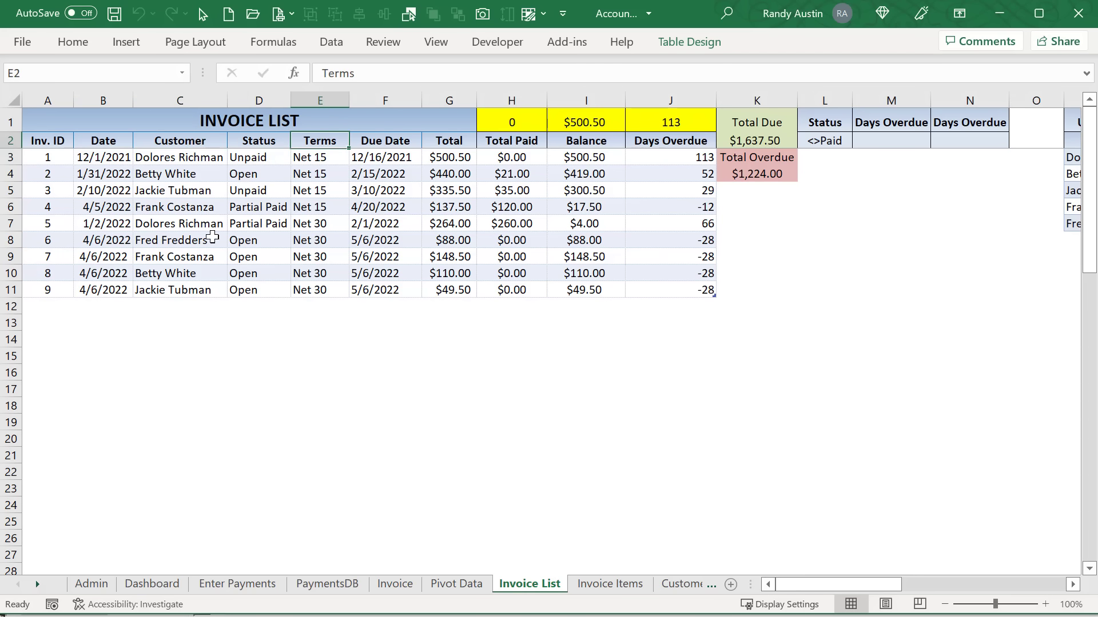
left_click(387, 139)
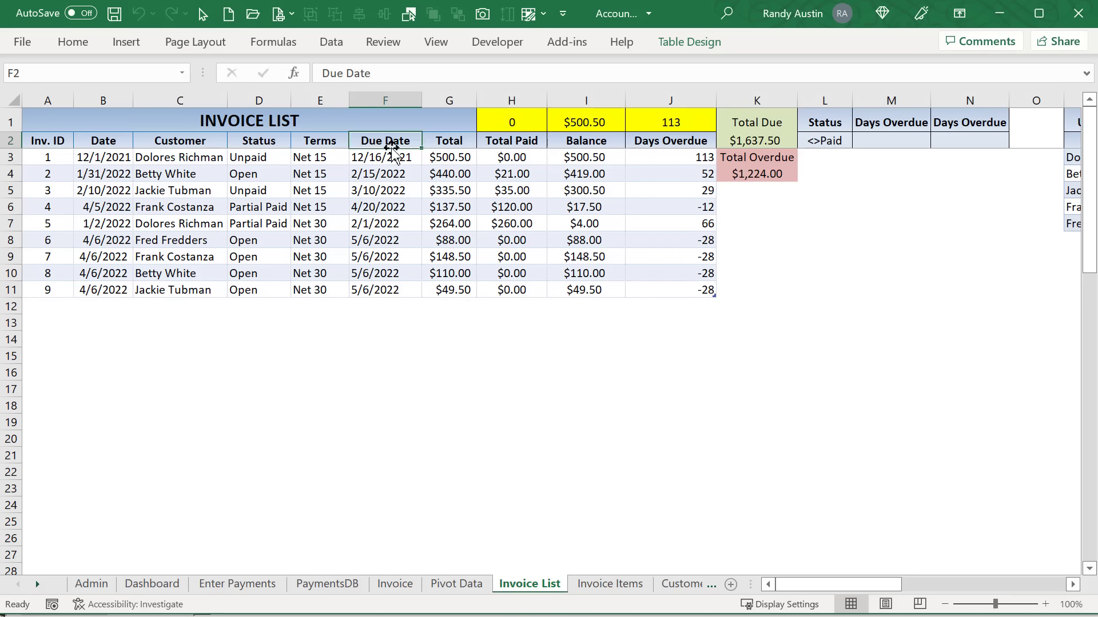
left_click(449, 143)
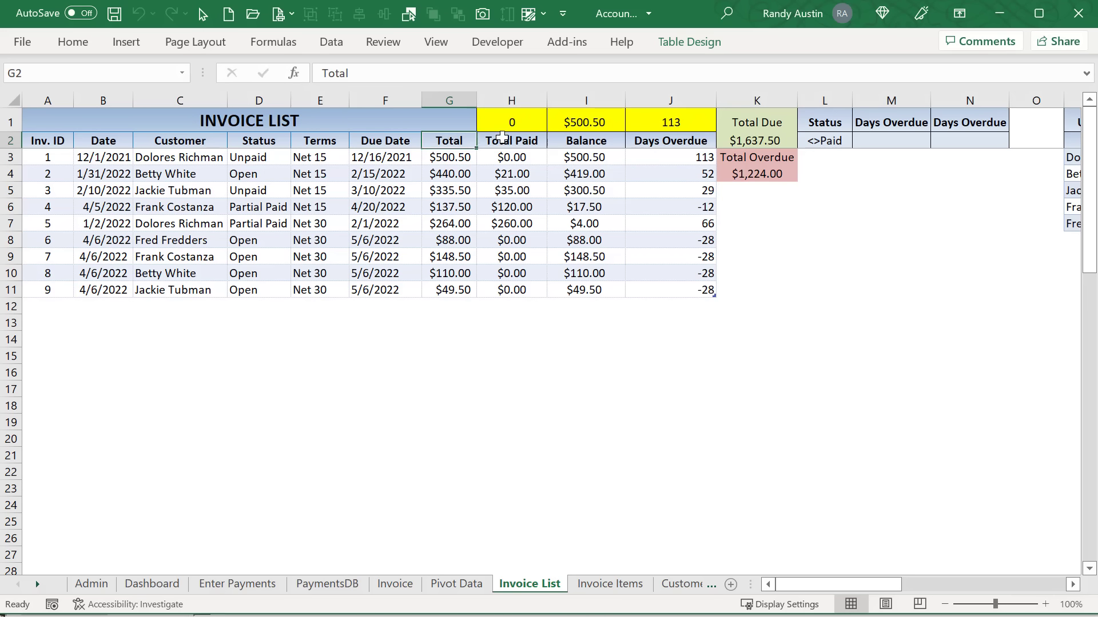
left_click_drag(503, 138, 676, 139)
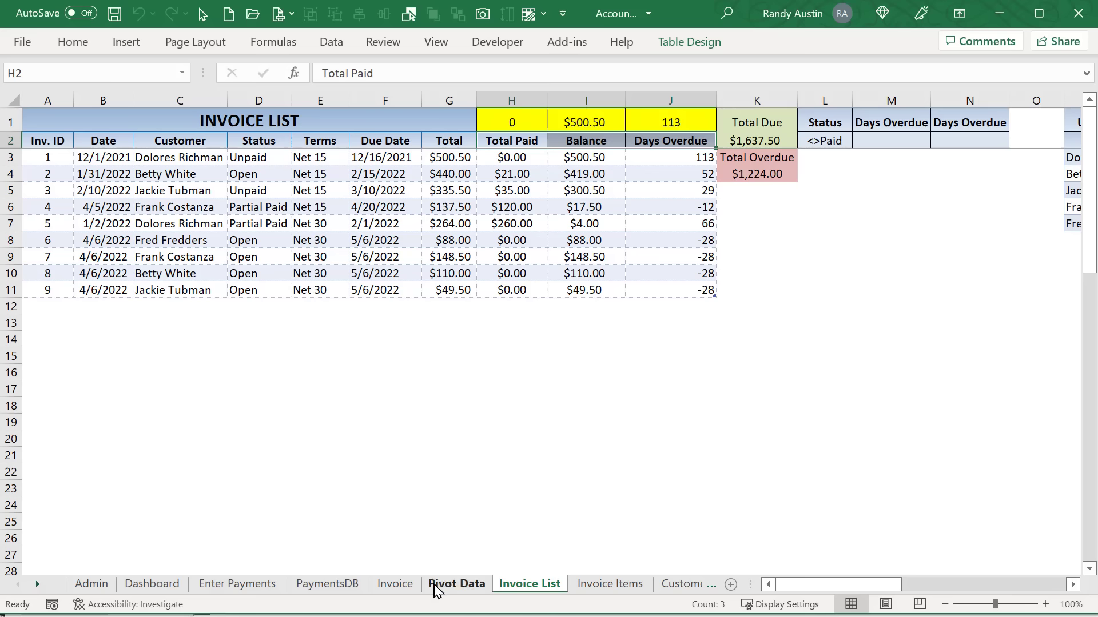
On the Invoice sheet, set the invoice's payment terms to Net 15, checking the due date and invoice date cells
left_click(395, 585)
left_click(631, 201)
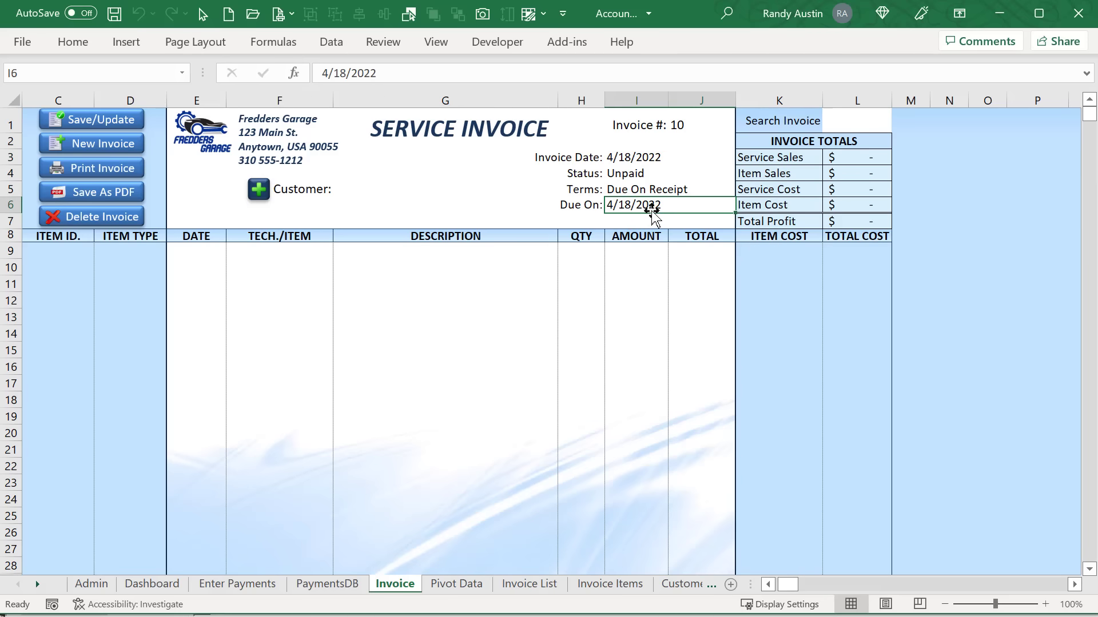
left_click(639, 190)
left_click(747, 190)
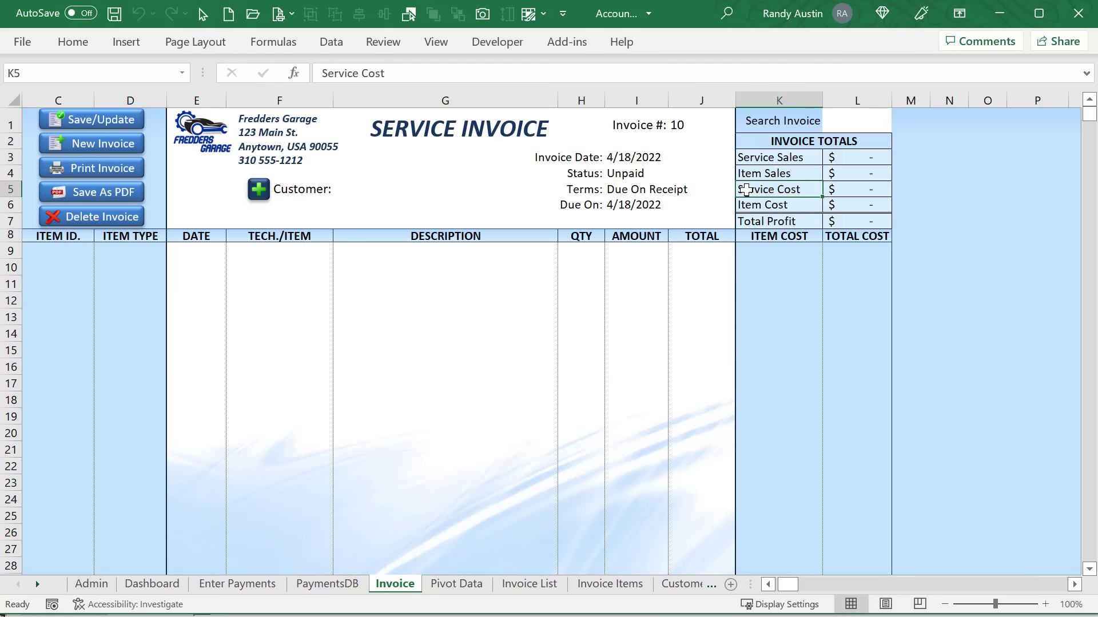
left_click(723, 188)
left_click(743, 190)
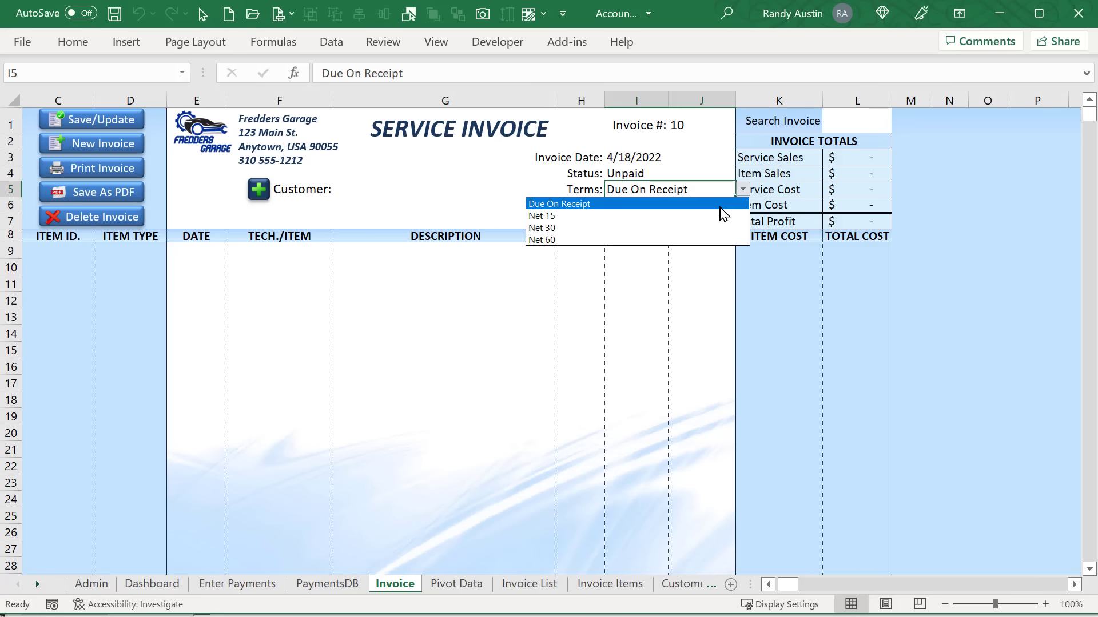
left_click(719, 215)
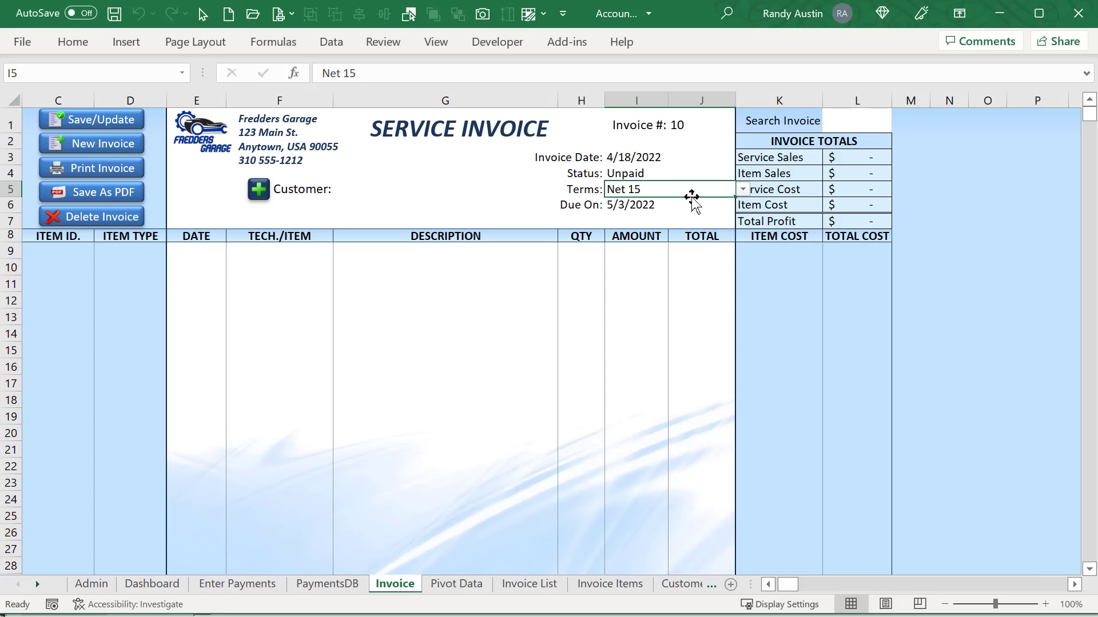
left_click(671, 163)
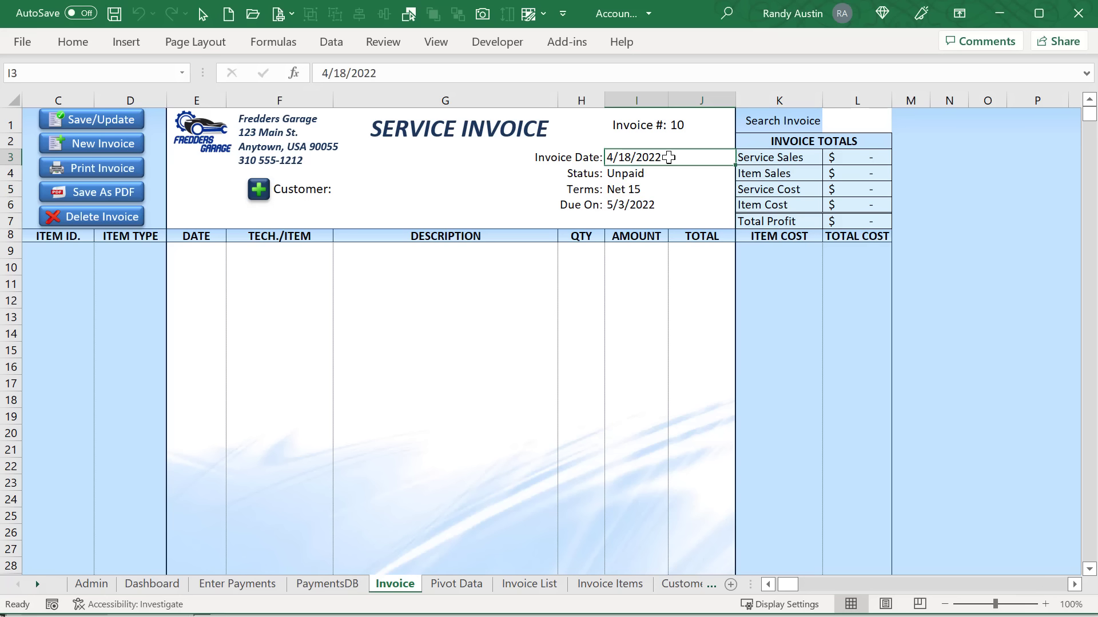